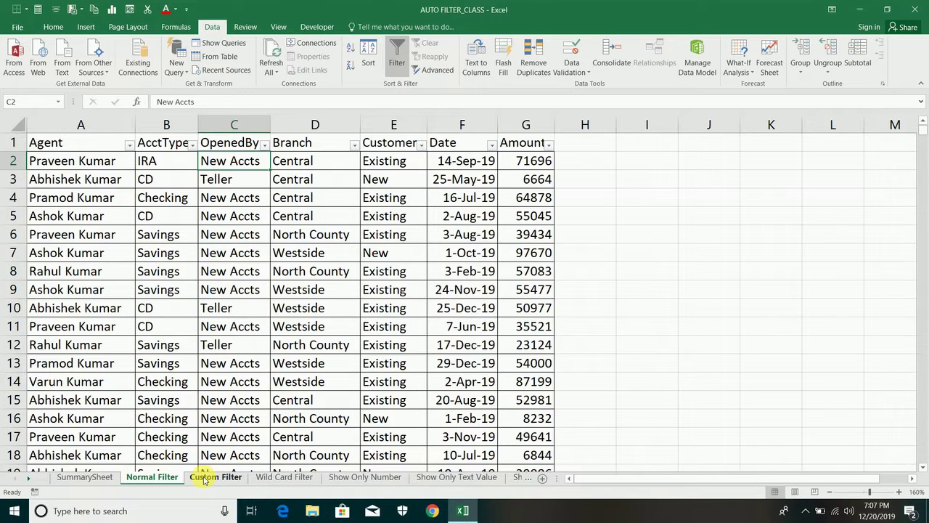
# On the Custom Filter sheet, delete the picture of the Find and Replace dialog.
pyautogui.click(206, 478)
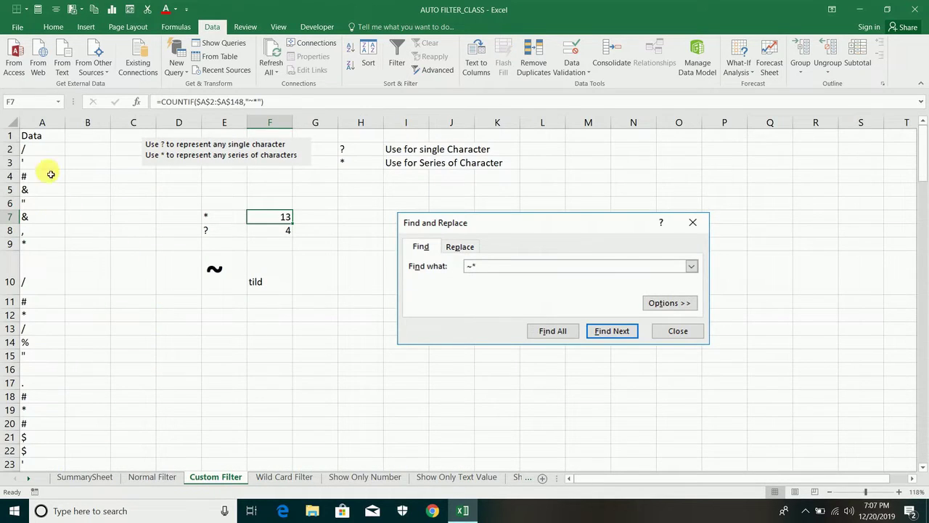
pyautogui.click(40, 141)
pyautogui.scroll(-1, 42, 218)
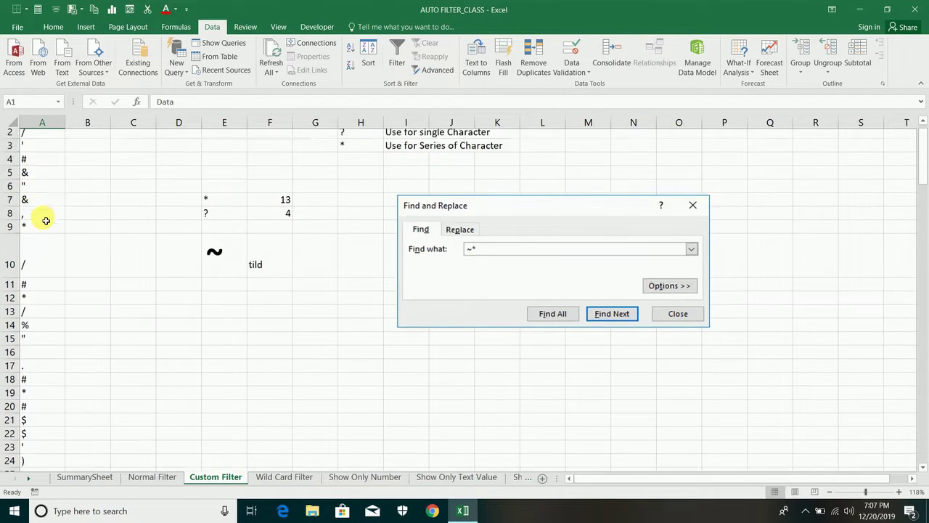
pyautogui.scroll(1, 45, 220)
pyautogui.click(444, 229)
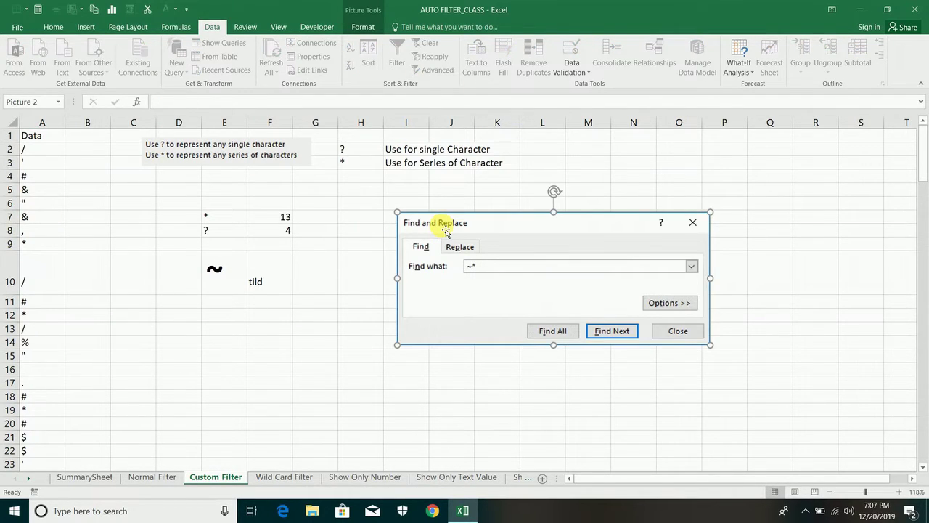
pyautogui.press('Delete')
# Clear the old wildcard notes and counts from cells D6:G11.
pyautogui.moveTo(187, 207); pyautogui.dragTo(224, 230)
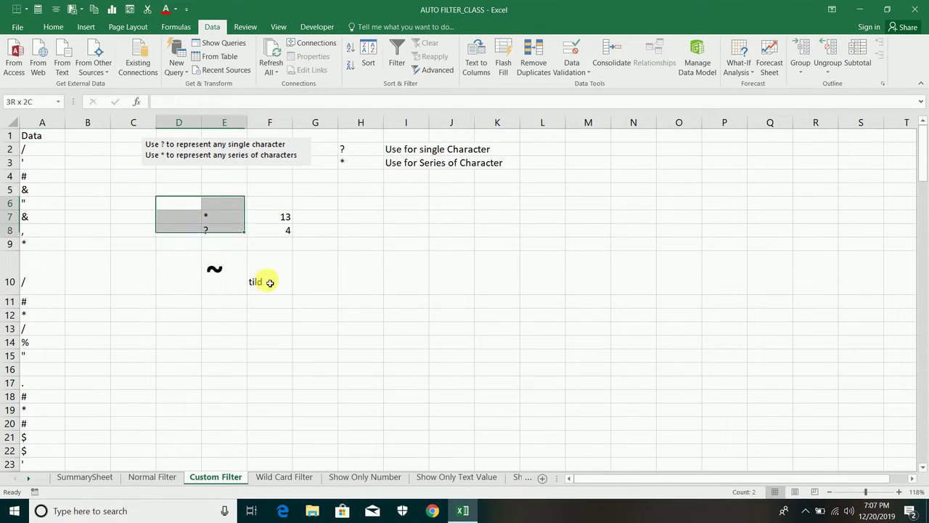
pyautogui.moveTo(269, 282); pyautogui.dragTo(315, 300)
pyautogui.press('Delete')
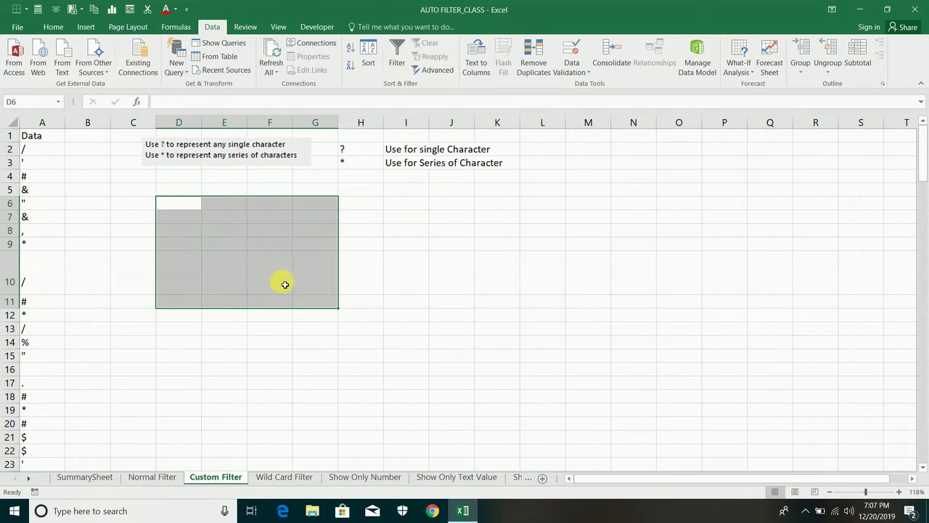
pyautogui.click(179, 188)
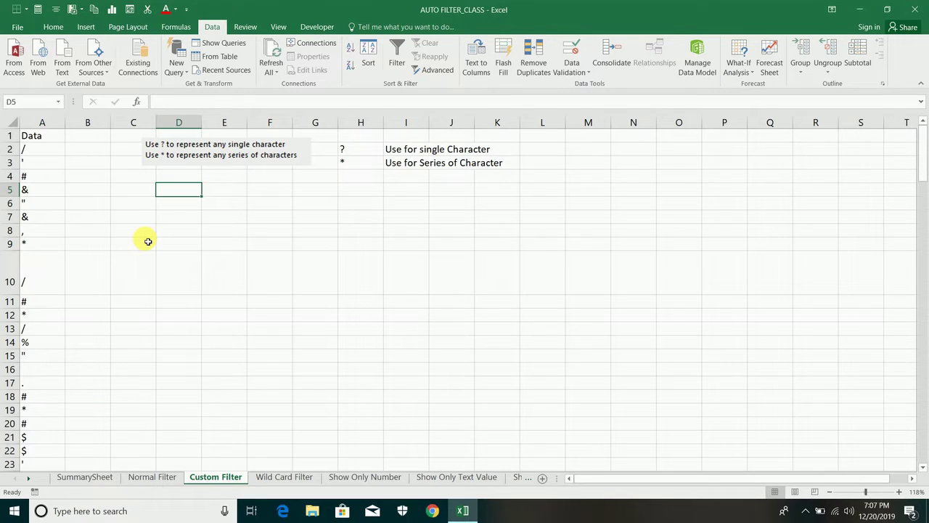
# Turn on AutoFilter for the Data column, starting from header cell A1.
pyautogui.click(37, 137)
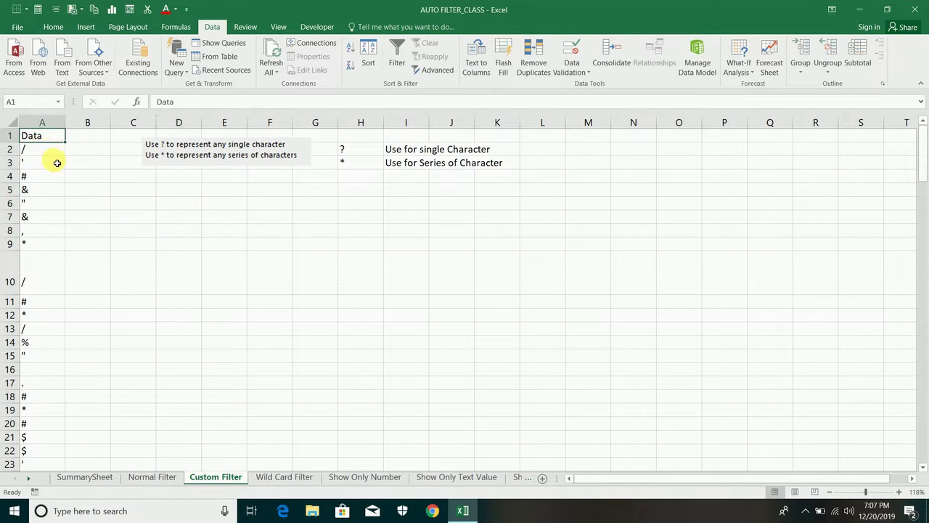
pyautogui.hotkey('alt', 'd')
pyautogui.press('f')
pyautogui.press('f')
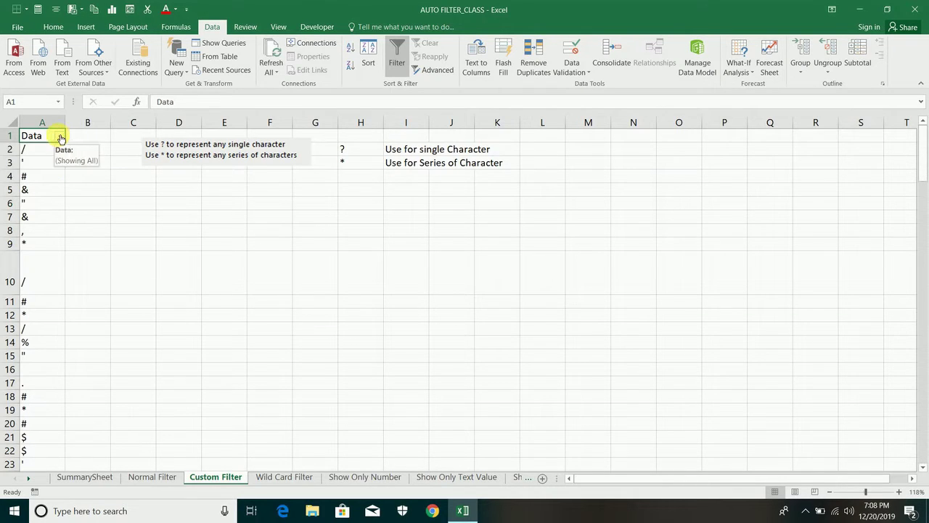
# Search the sheet for the & character from cell A4 and step through the matching cells.
pyautogui.click(52, 177)
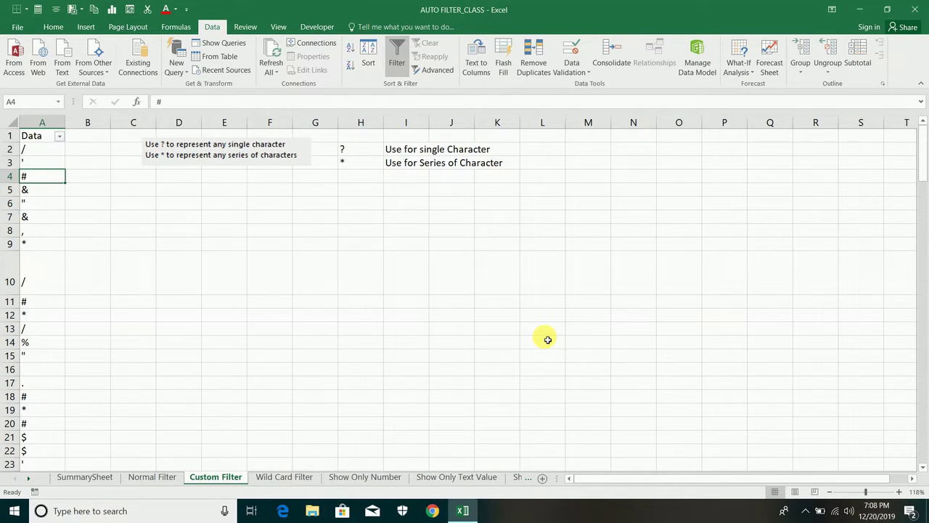
pyautogui.hotkey('ctrl', 'f')
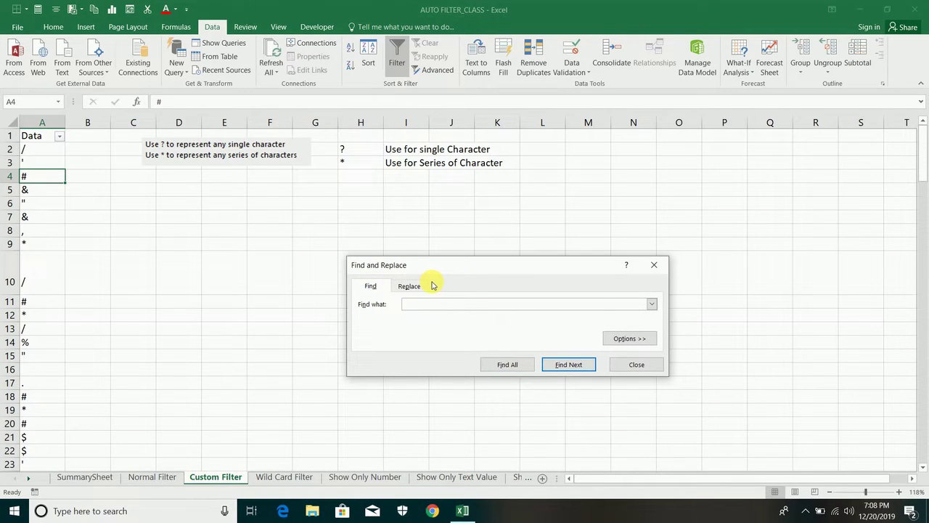
pyautogui.write('&')
pyautogui.press('Return')
pyautogui.press('Return')
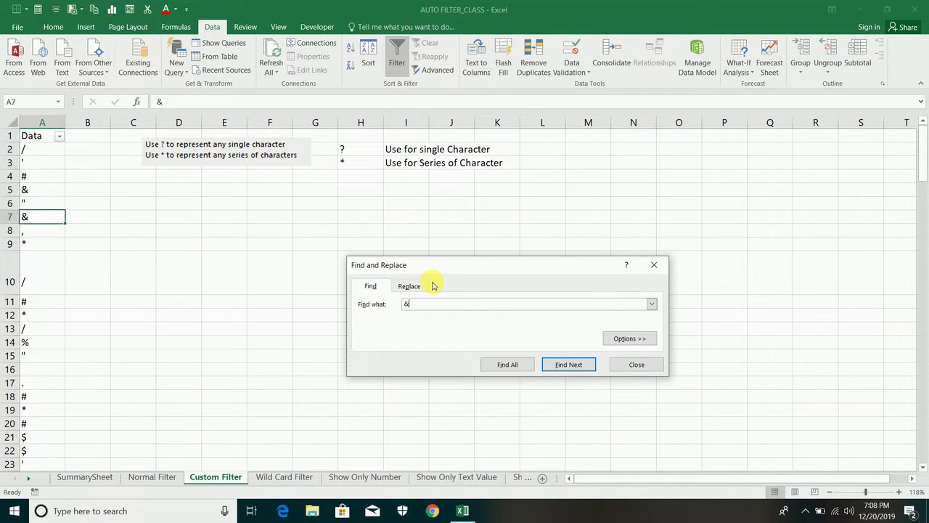
pyautogui.press('Return')
pyautogui.press('Return')
pyautogui.press('Return')
pyautogui.press('Return')
pyautogui.press('Return')
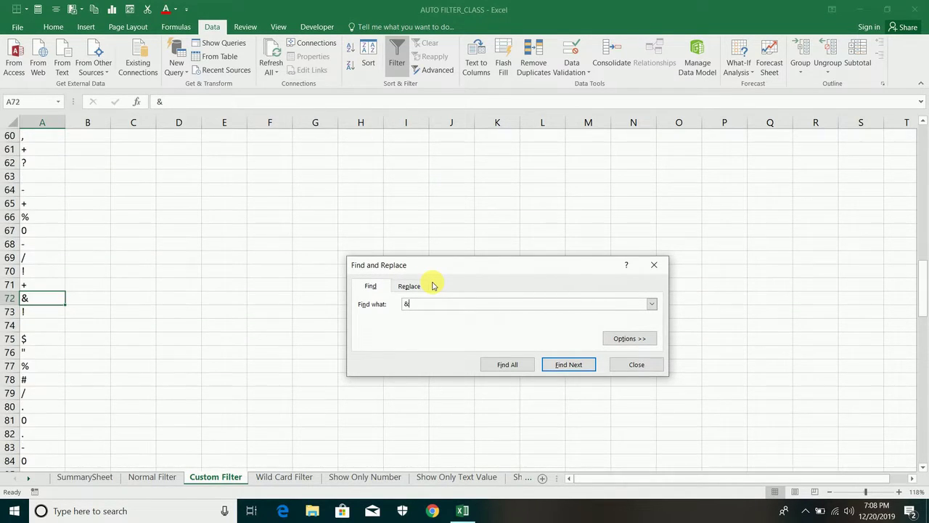
pyautogui.press('Return')
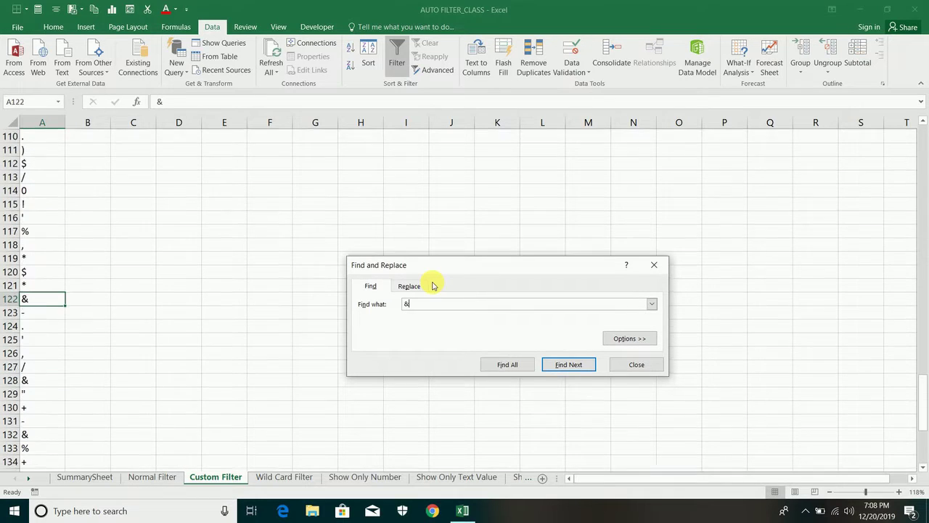
pyautogui.press('Escape')
# Search the sheet for the / character from cell A3 and step through the matching cells.
pyautogui.moveTo(924, 408); pyautogui.dragTo(913, 120)
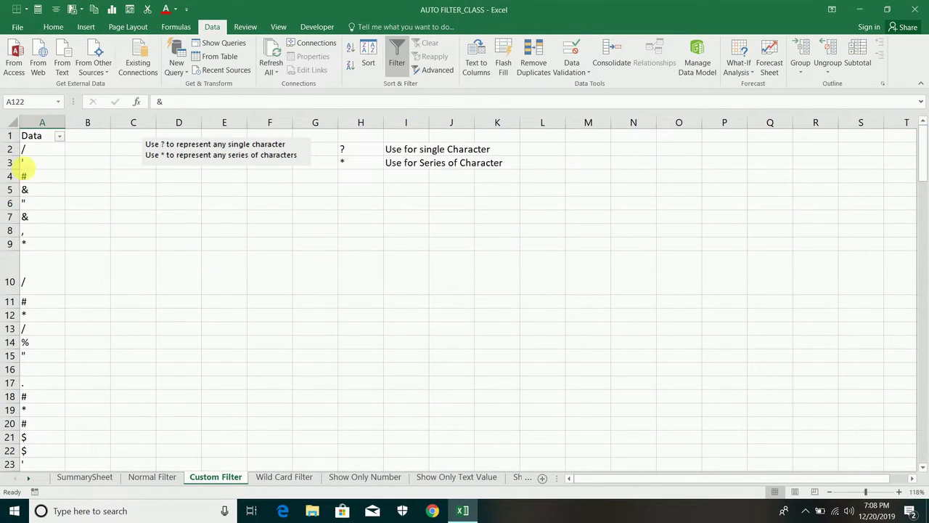
pyautogui.click(39, 161)
pyautogui.hotkey('ctrl', 'f')
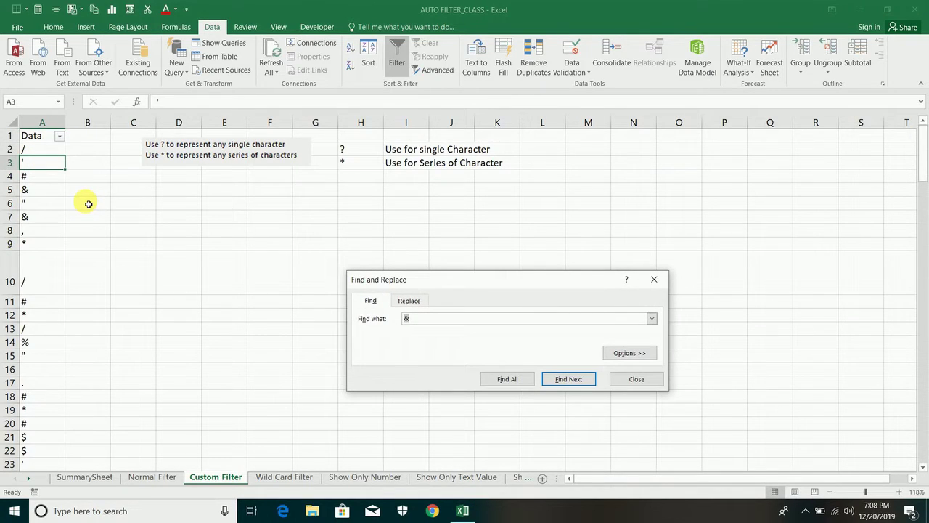
pyautogui.write('/')
pyautogui.press('Return')
pyautogui.press('Return')
pyautogui.press('Return')
pyautogui.press('Return')
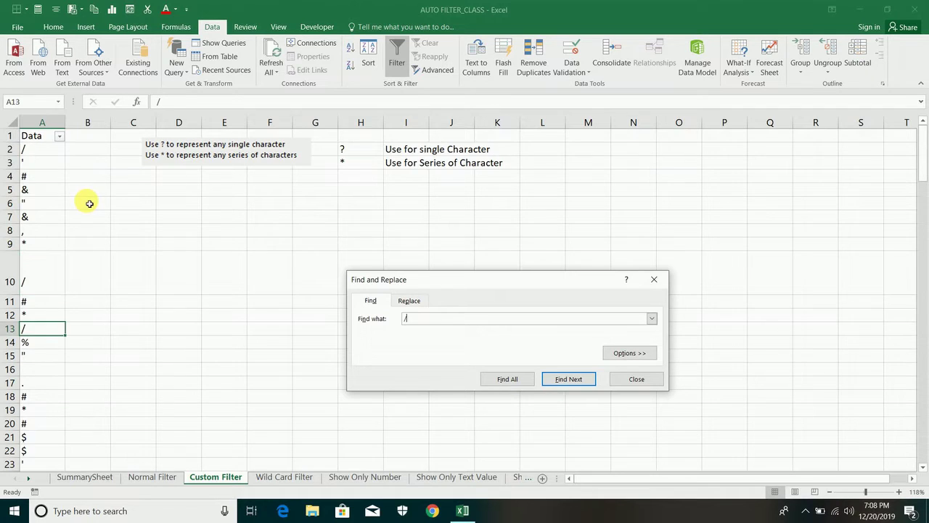
pyautogui.press('Return')
pyautogui.press('Return')
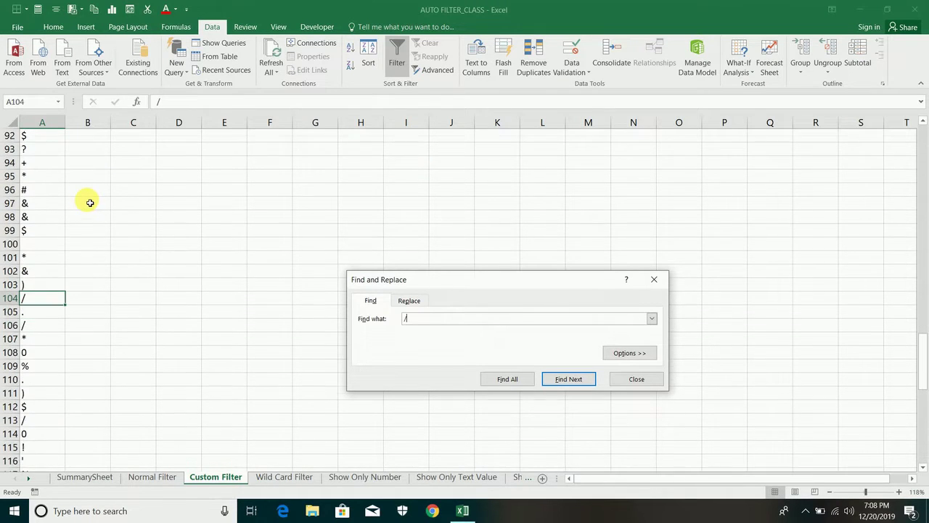
pyautogui.press('Escape')
# Search for a plain * from cell A4 and step through the successive matches in the Data column.
pyautogui.scroll(20, 431, 258)
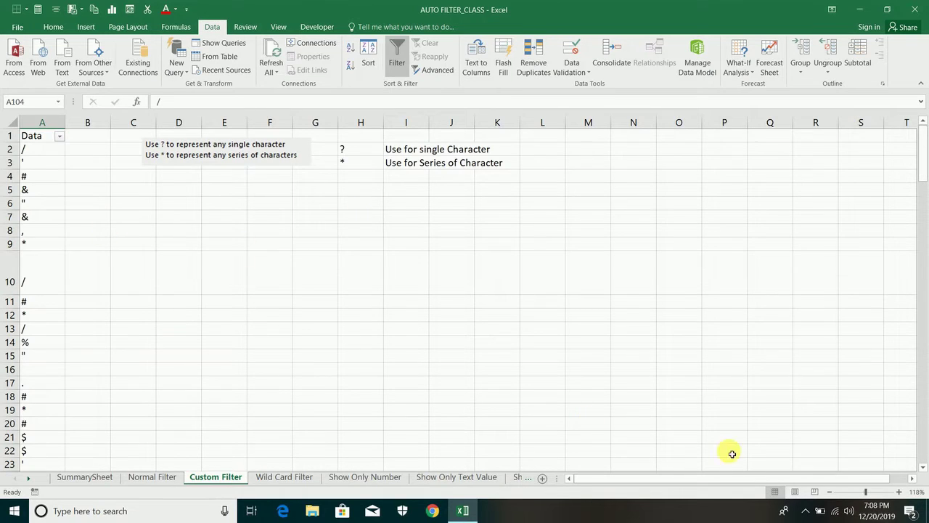
pyautogui.click(873, 492)
pyautogui.scroll(2, 114, 295)
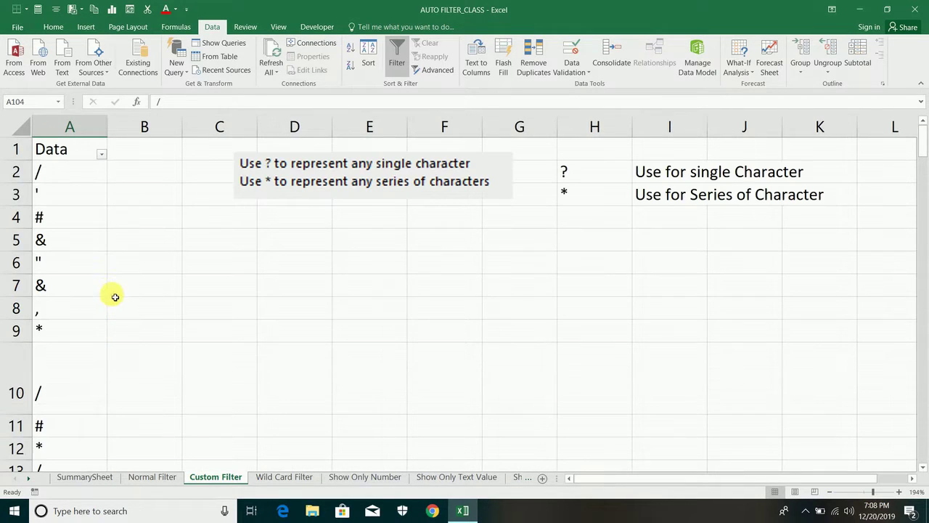
pyautogui.click(67, 222)
pyautogui.hotkey('ctrl', 'f')
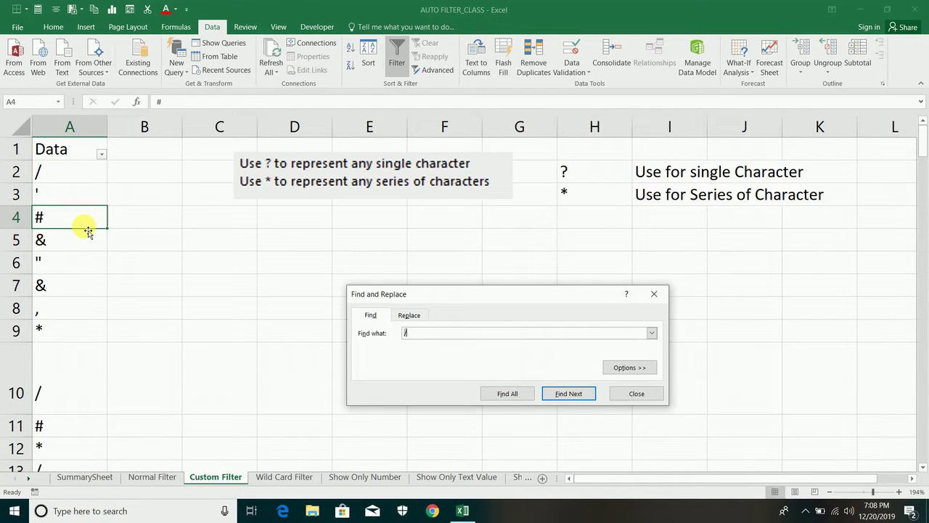
pyautogui.press('BackSpace')
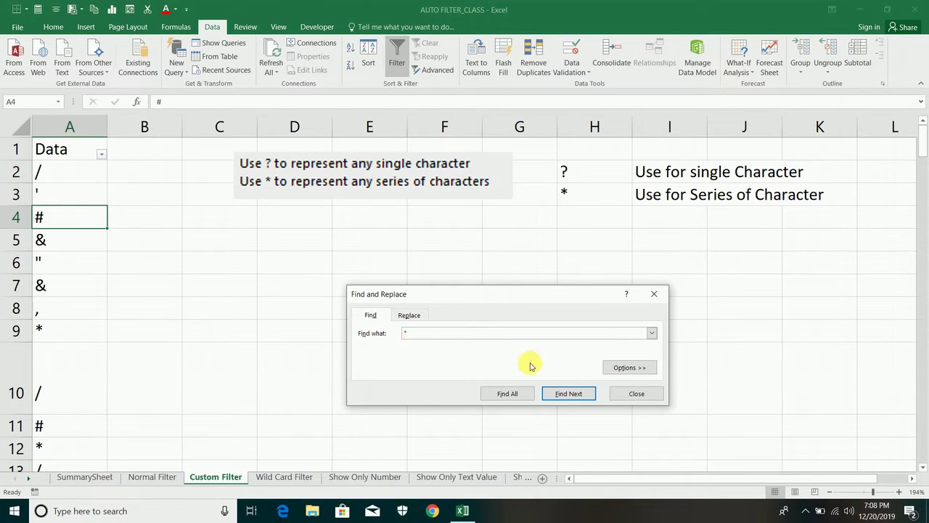
pyautogui.click(568, 394)
pyautogui.click(569, 394)
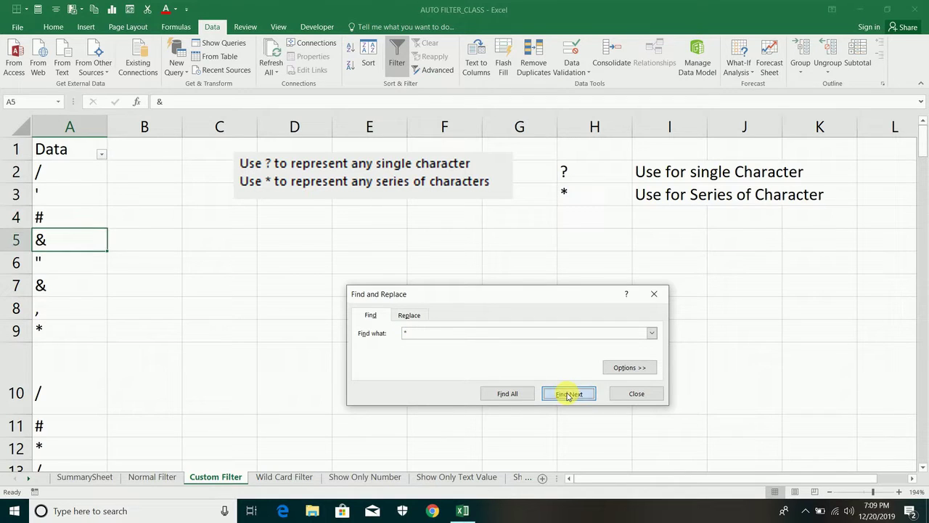
pyautogui.click(568, 394)
pyautogui.click(569, 394)
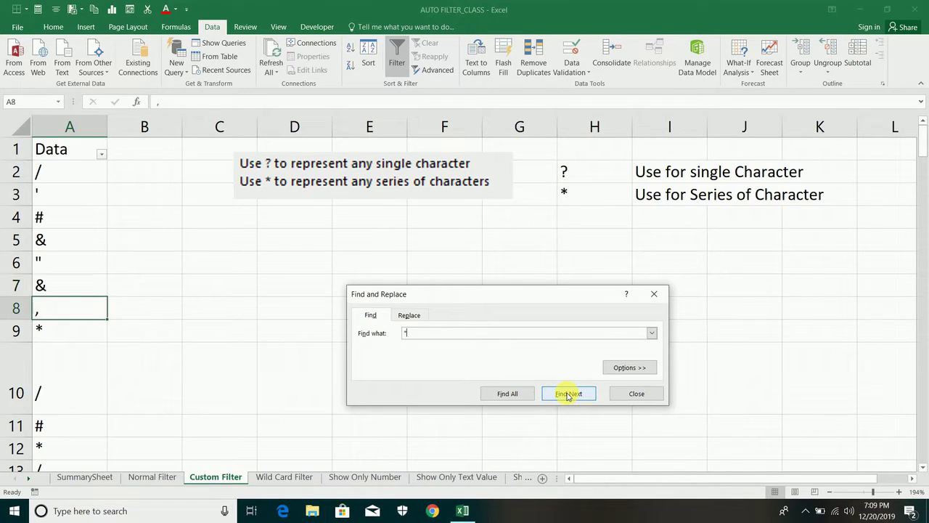
pyautogui.click(568, 394)
pyautogui.click(568, 394)
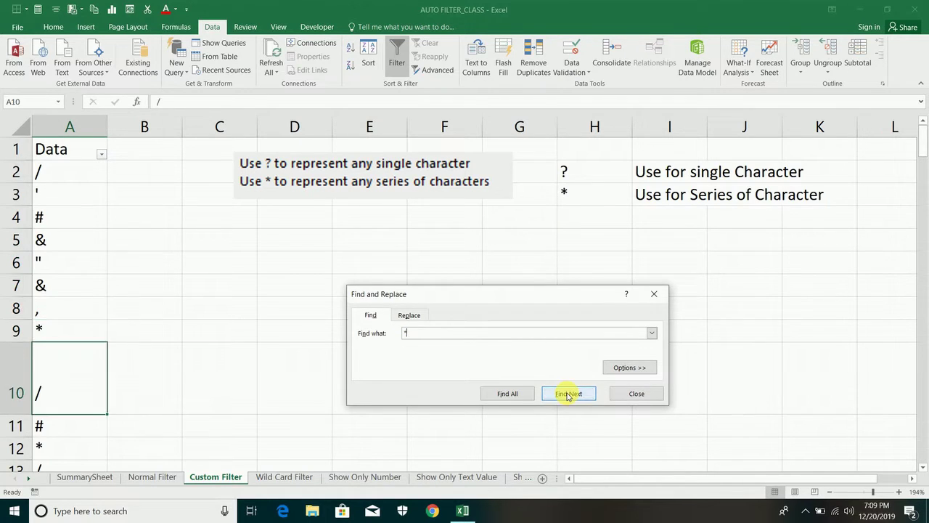
pyautogui.click(568, 394)
pyautogui.click(568, 394)
pyautogui.click(568, 394)
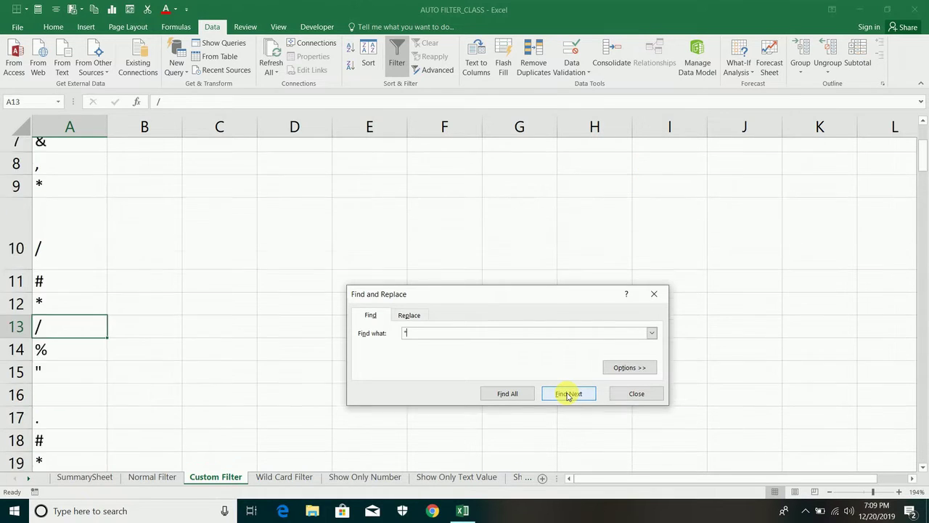
pyautogui.click(568, 394)
pyautogui.click(568, 394)
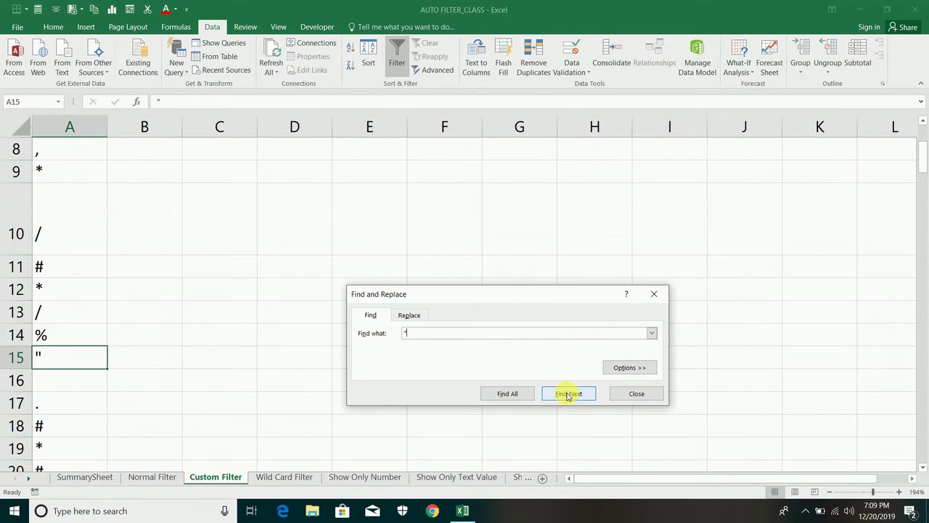
pyautogui.click(568, 394)
pyautogui.click(568, 394)
pyautogui.click(568, 394)
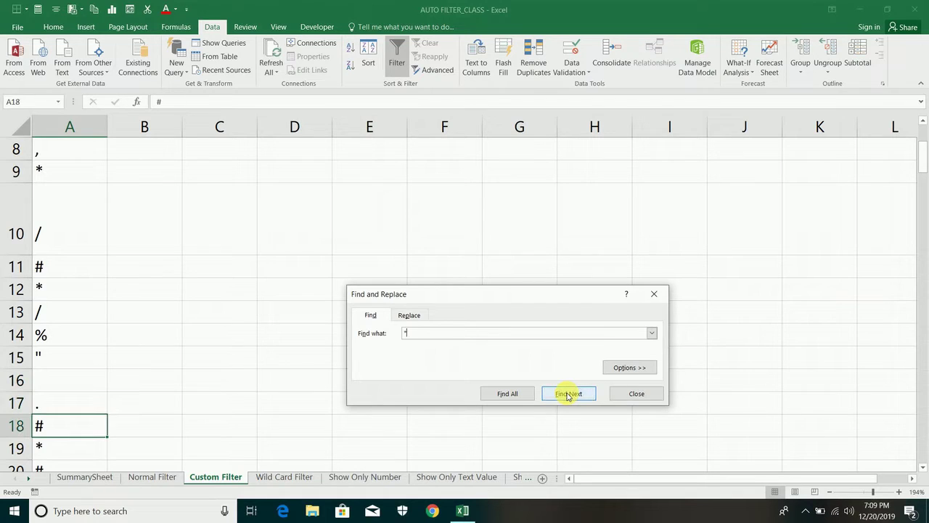
pyautogui.click(629, 394)
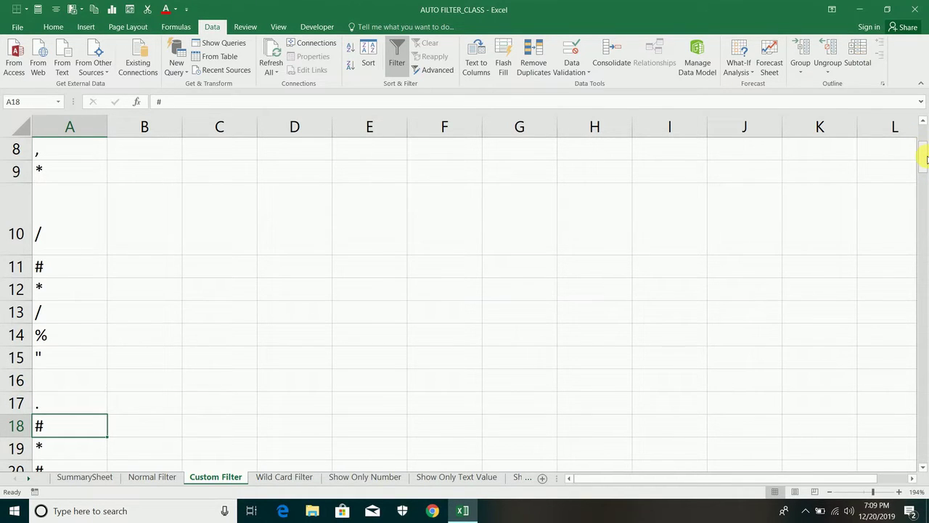
# Enter the wildcard characters * in cell C4 and ? in cell C5.
pyautogui.moveTo(922, 150); pyautogui.dragTo(923, 134)
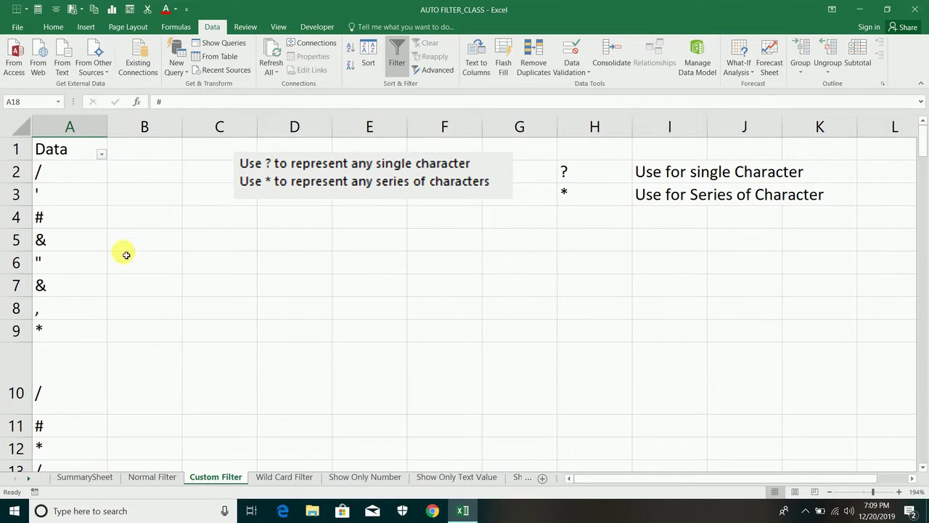
pyautogui.click(80, 179)
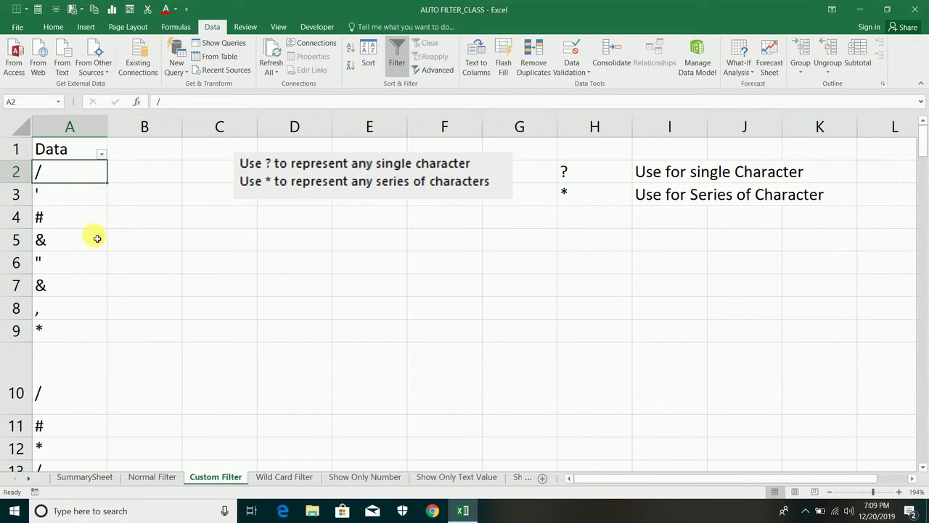
pyautogui.click(255, 225)
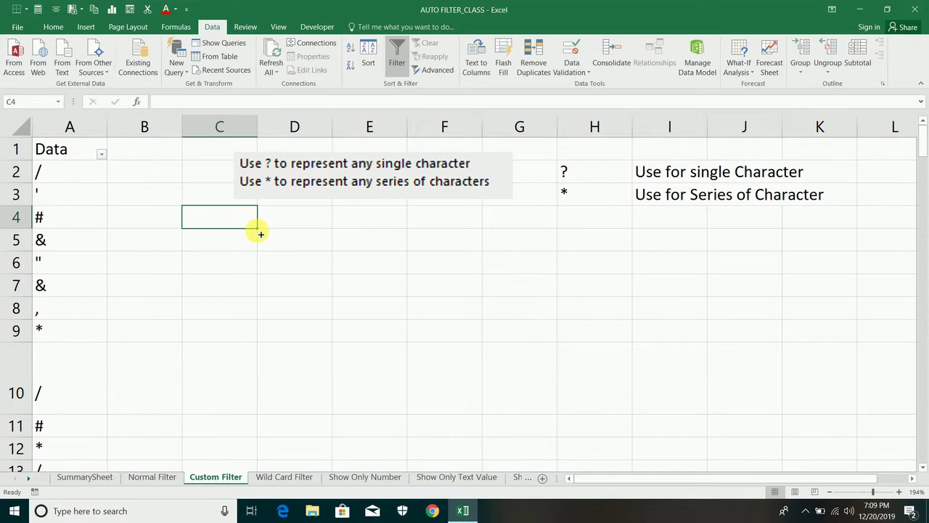
pyautogui.write('*')
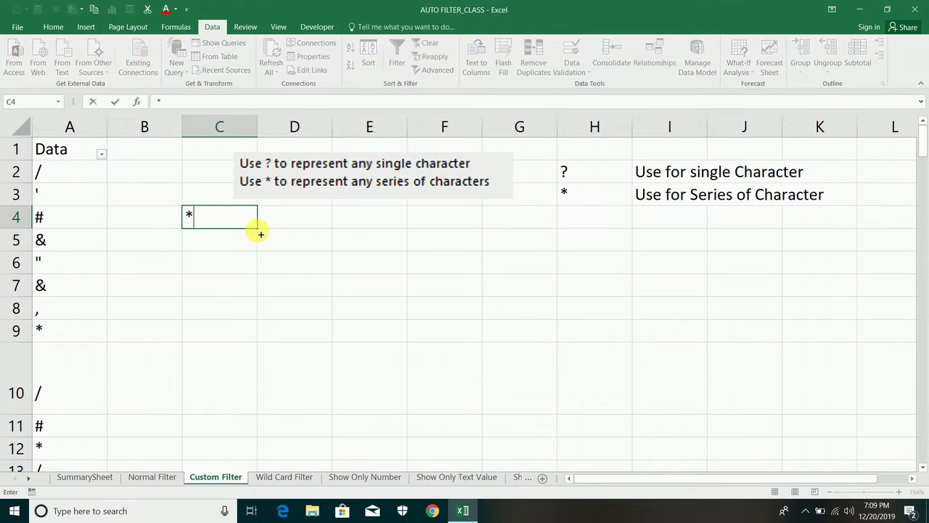
pyautogui.press('Return')
pyautogui.write('?')
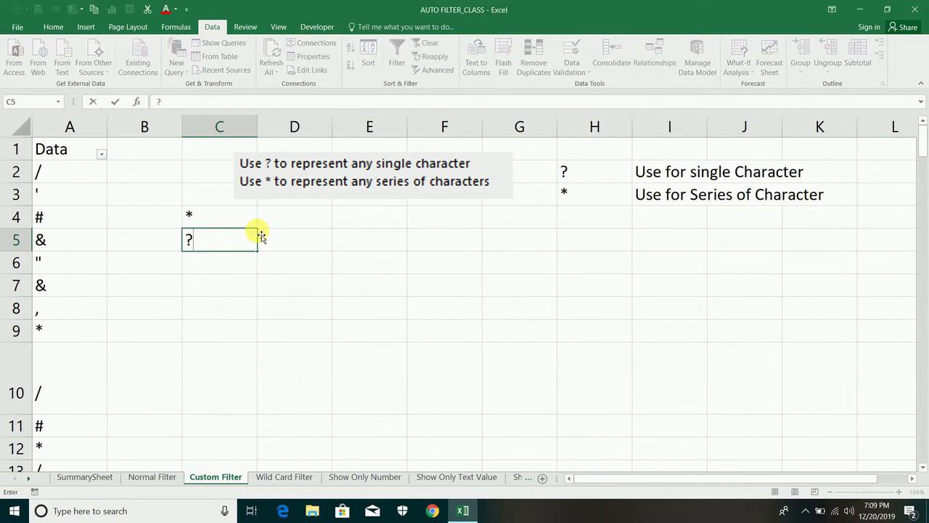
# Clear the wildcard characters from cells C4:C5.
pyautogui.click(233, 223)
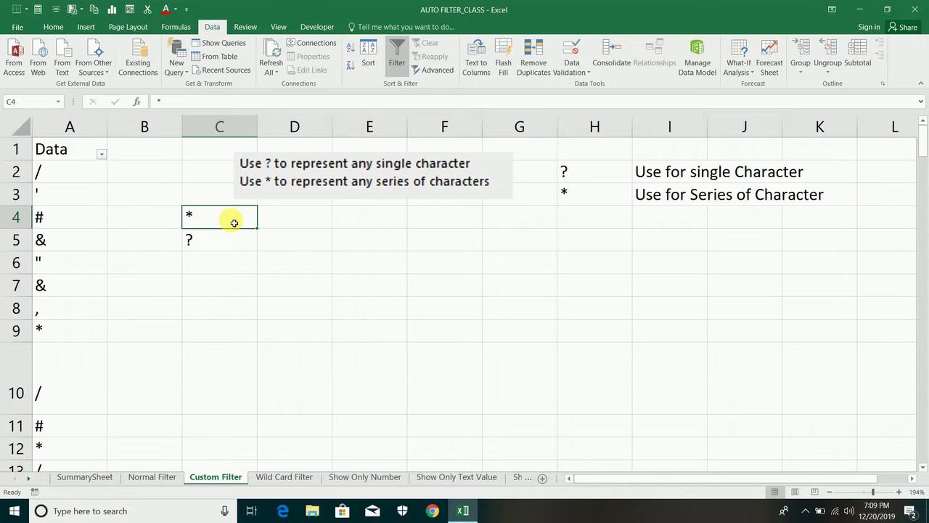
pyautogui.moveTo(205, 223); pyautogui.dragTo(204, 247)
pyautogui.press('Delete')
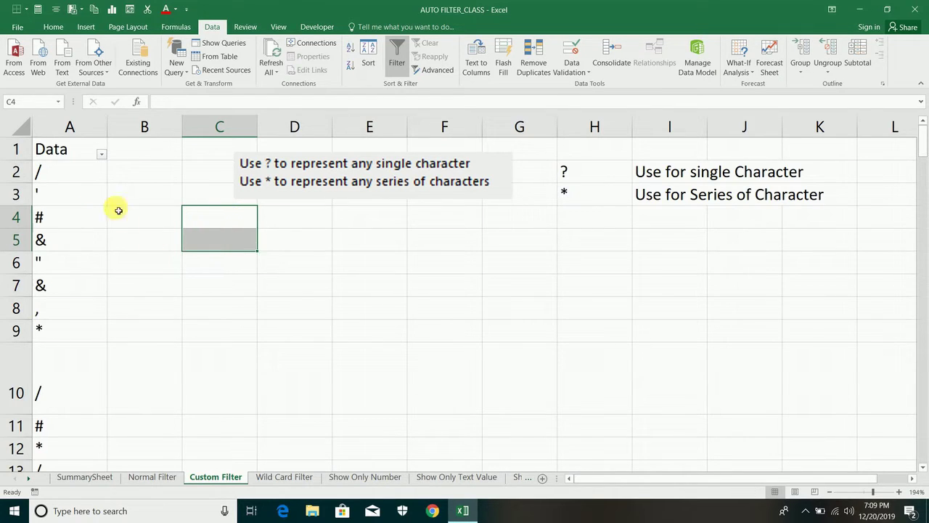
pyautogui.click(201, 213)
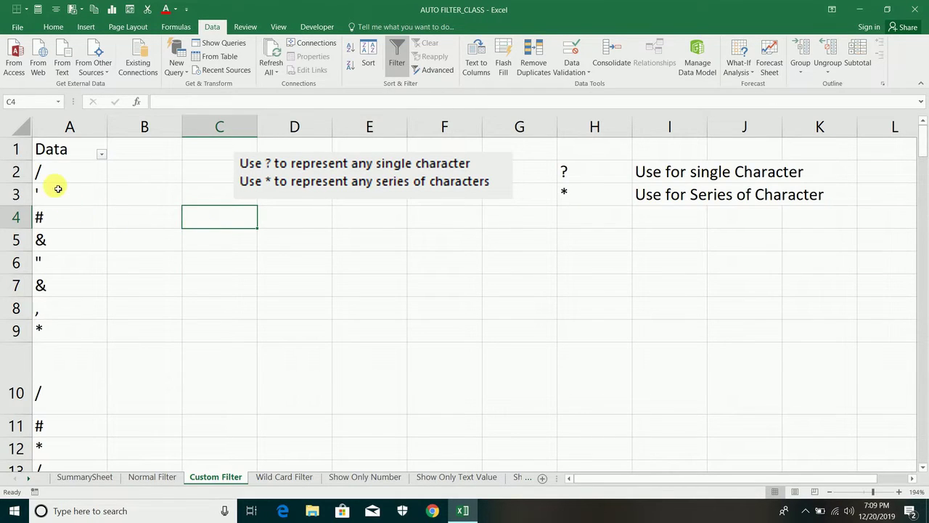
pyautogui.scroll(-6, 68, 259)
pyautogui.scroll(-4, 69, 341)
pyautogui.scroll(10, 68, 349)
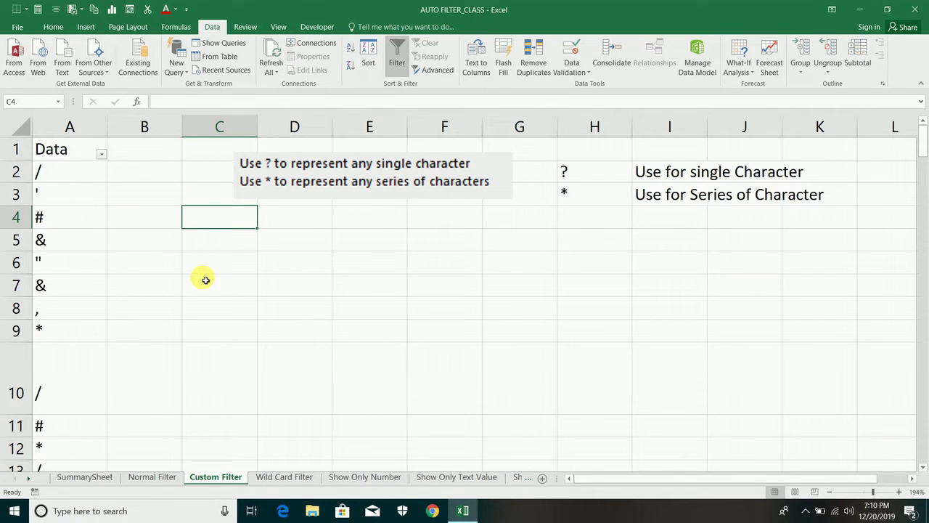
# Enter a COUNTIF formula in cell C5 that counts "&" in the absolute range $A$2:$A$148.
pyautogui.click(225, 259)
pyautogui.click(228, 236)
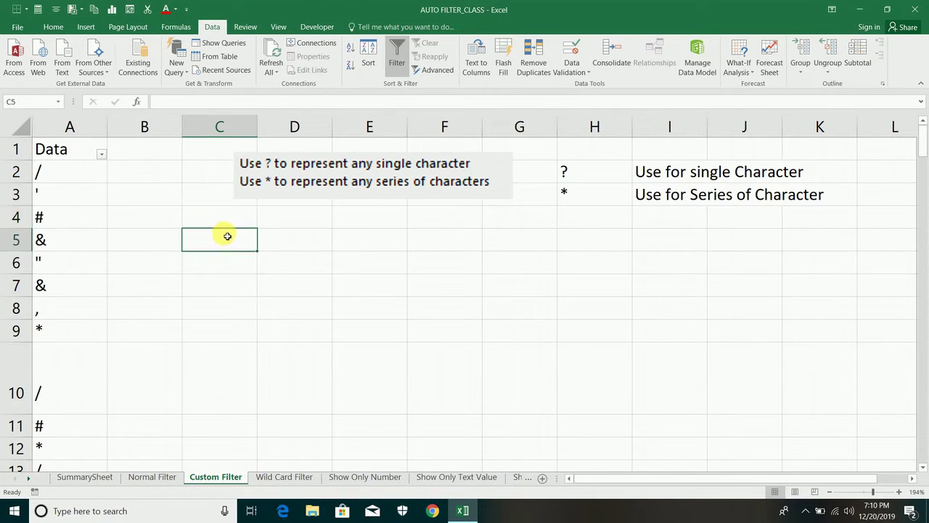
pyautogui.write('=countif(')
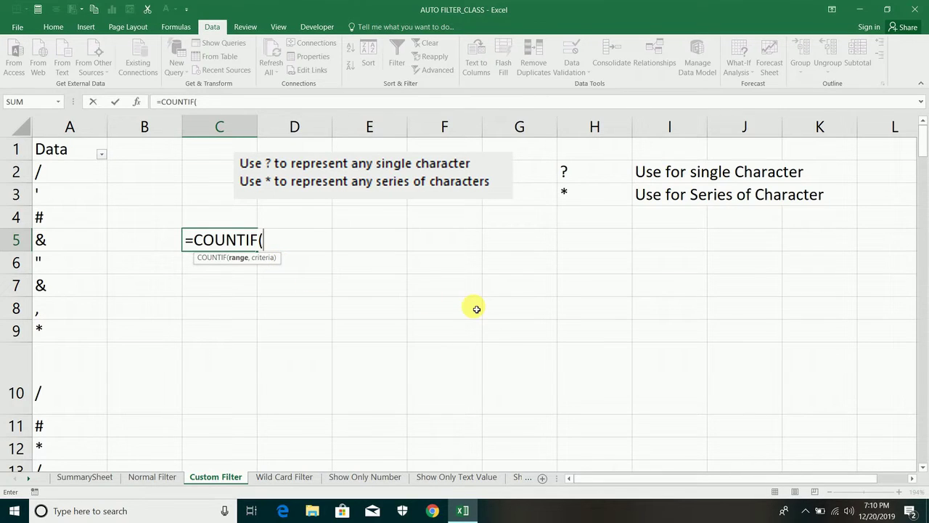
pyautogui.click(85, 172)
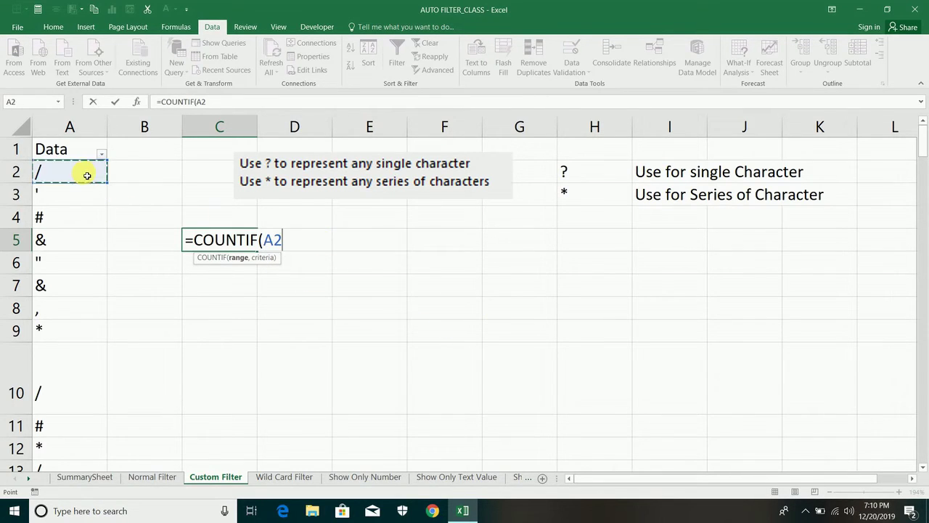
pyautogui.hotkey('ctrl', 'shift', 'Down')
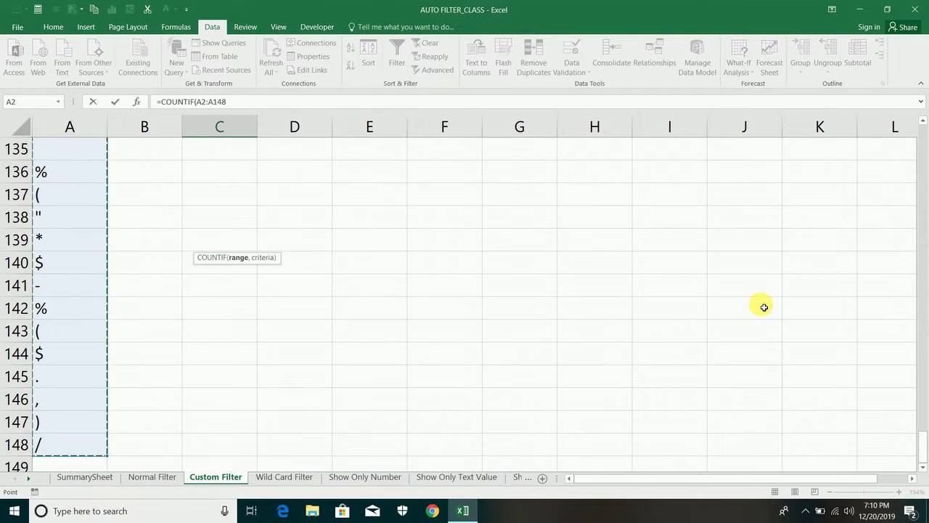
pyautogui.press('F4')
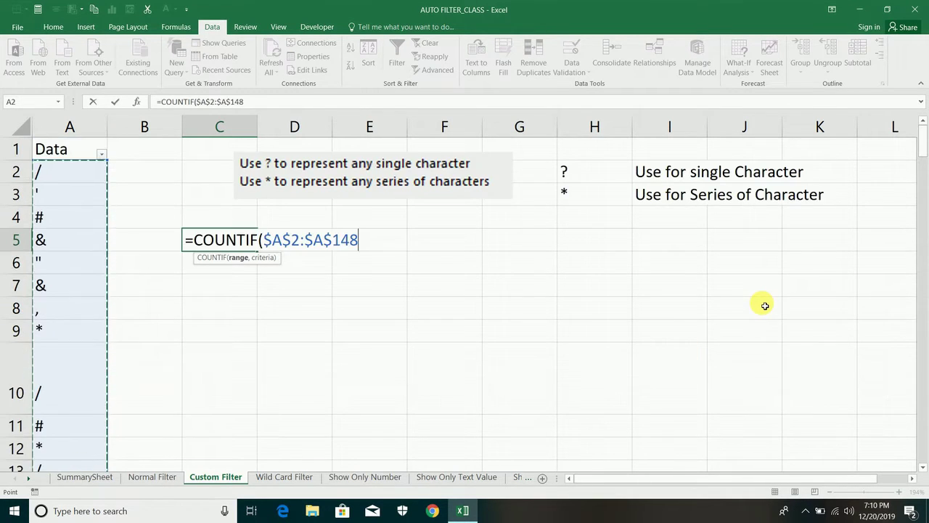
pyautogui.write(',')
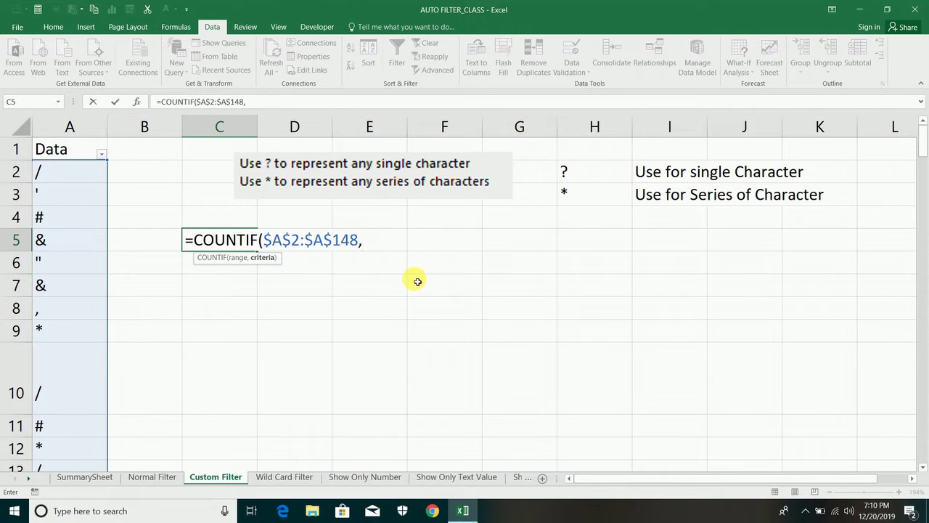
pyautogui.write('"&")')
pyautogui.press('Return')
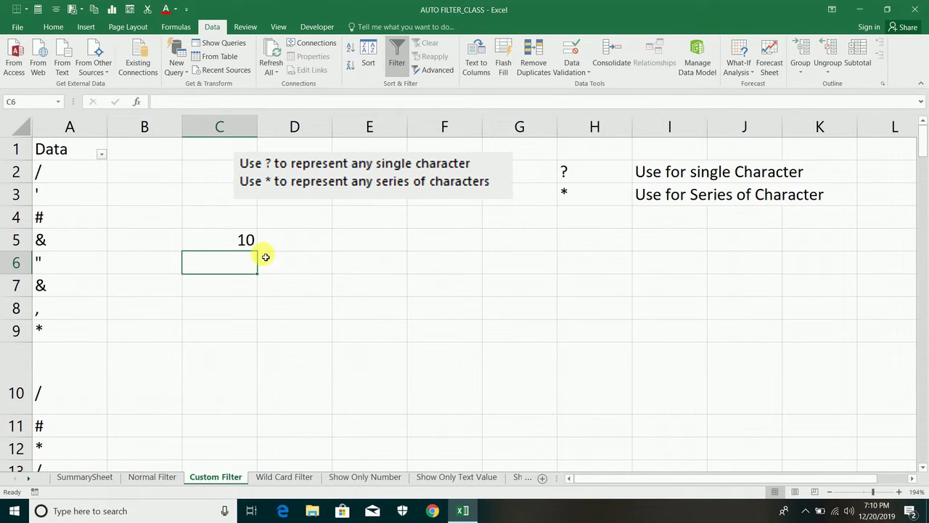
# Change the criterion of the COUNTIF formula in cell C5 to "*".
pyautogui.click(243, 242)
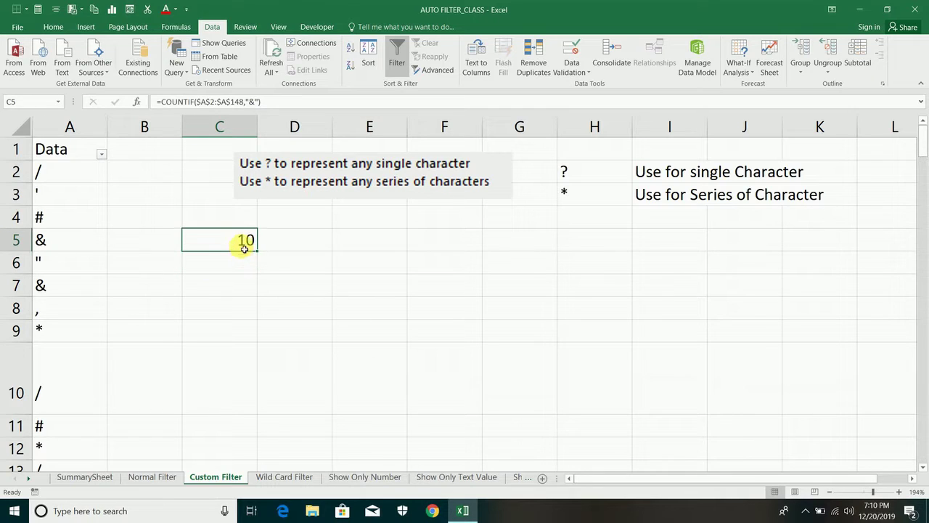
pyautogui.doubleClick(240, 240)
pyautogui.click(381, 243)
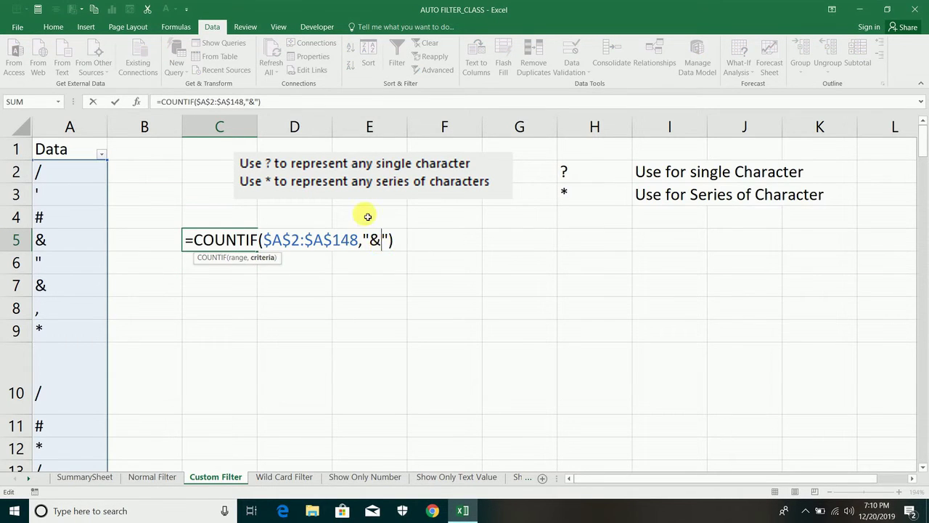
pyautogui.press('BackSpace')
pyautogui.write('*')
pyautogui.press('Return')
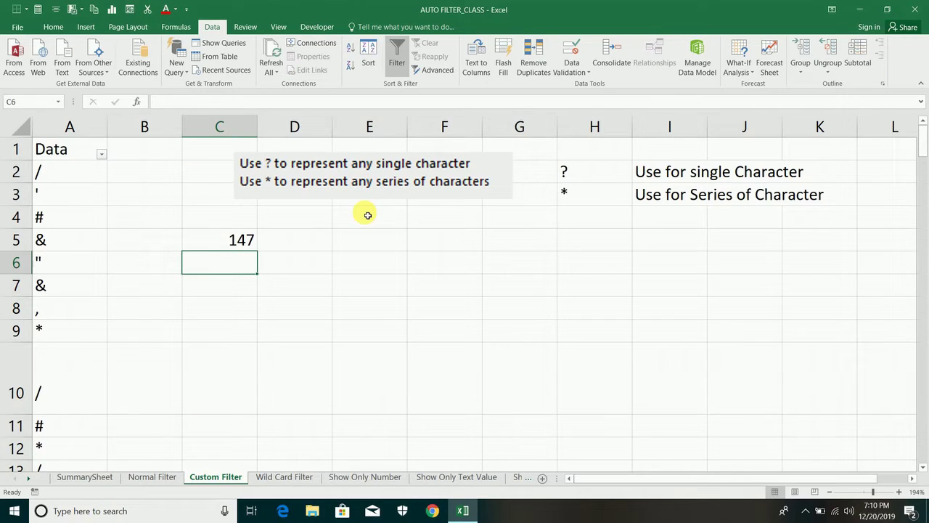
# Replace the criterion of the COUNTIF formula in cell C5 with "?".
pyautogui.doubleClick(218, 245)
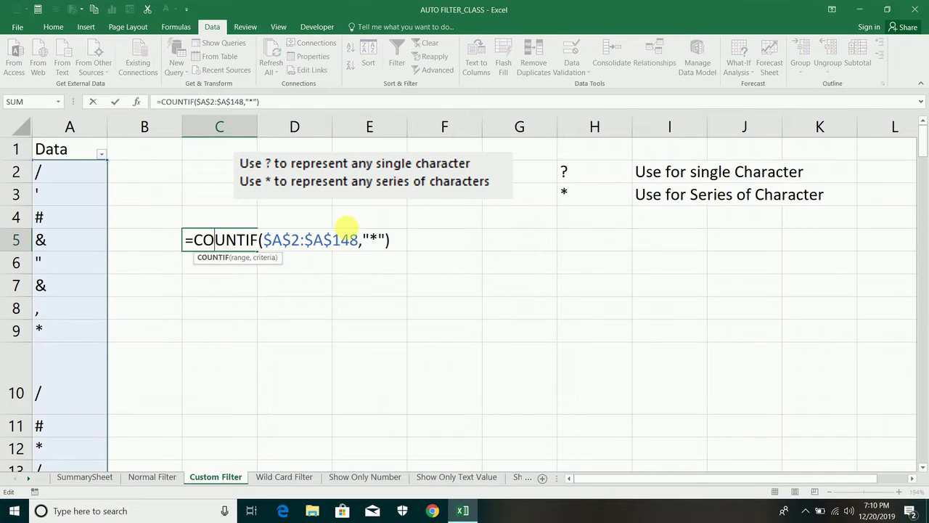
pyautogui.click(375, 239)
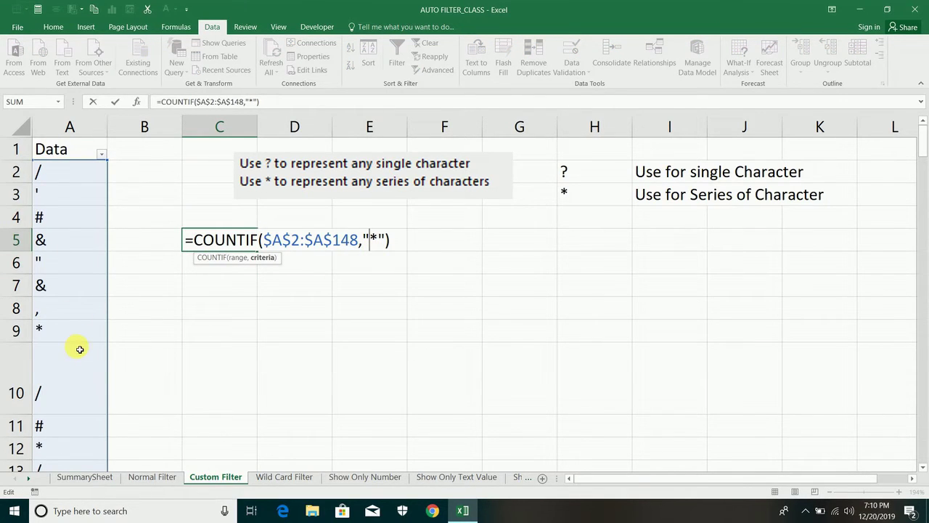
pyautogui.press('Delete')
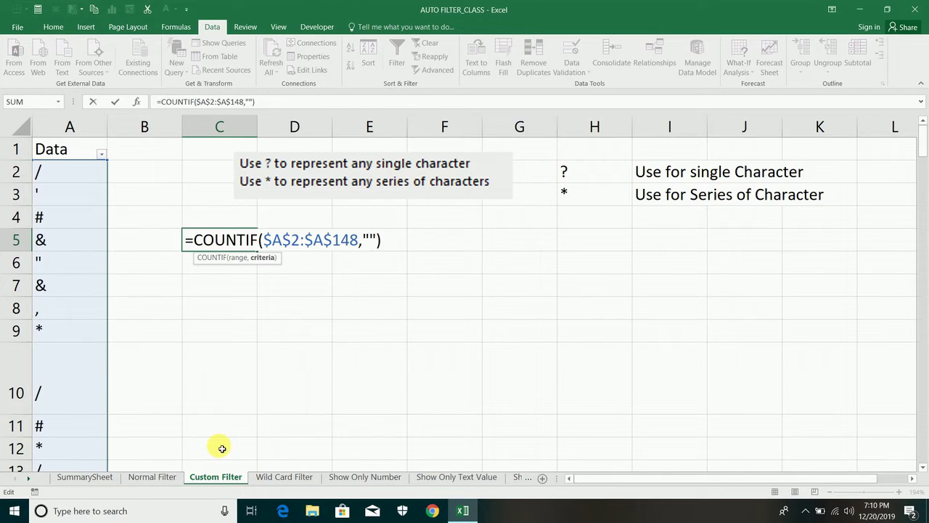
pyautogui.write('?')
pyautogui.press('Return')
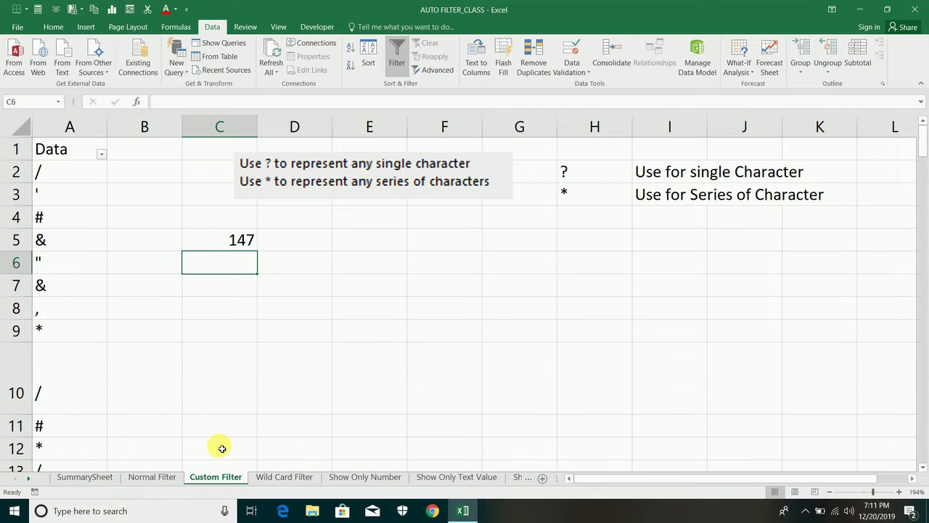
# Review the range and criterion of the COUNTIF formula in cell C5 without changing it.
pyautogui.doubleClick(230, 238)
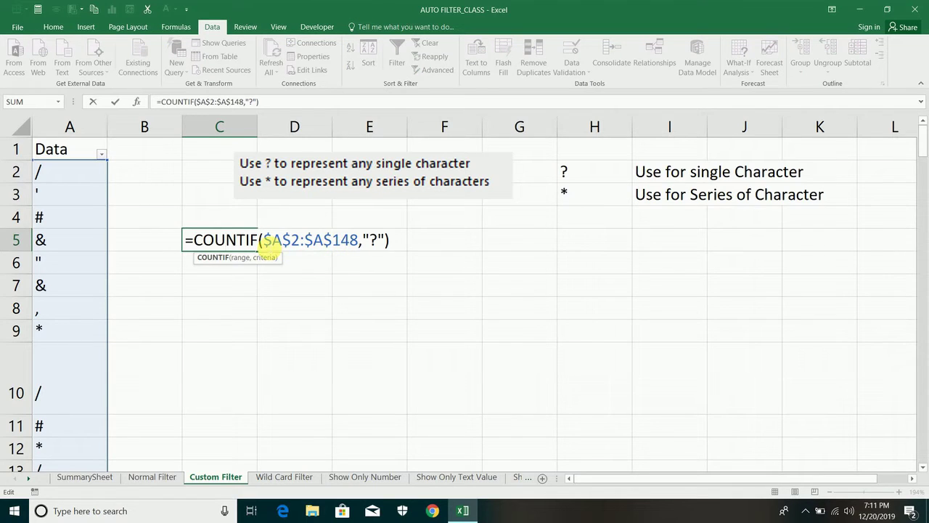
pyautogui.press('Escape')
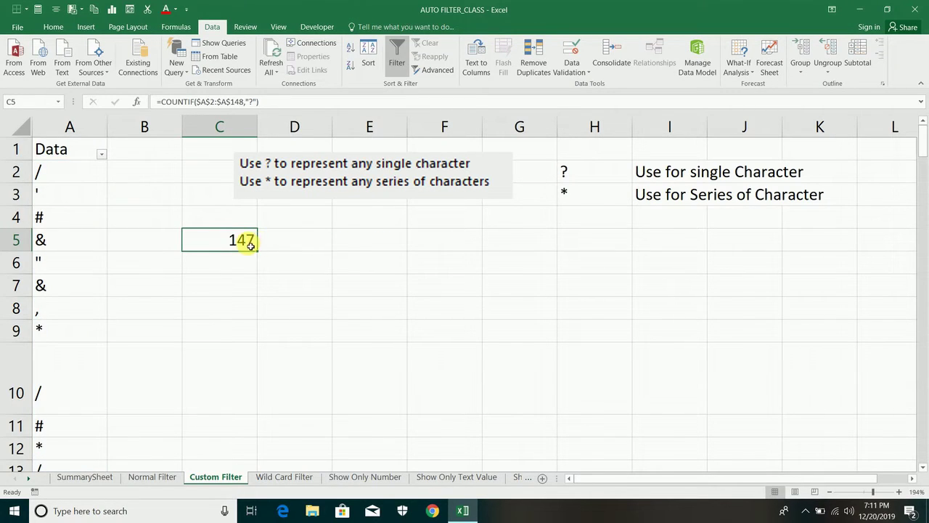
pyautogui.doubleClick(249, 245)
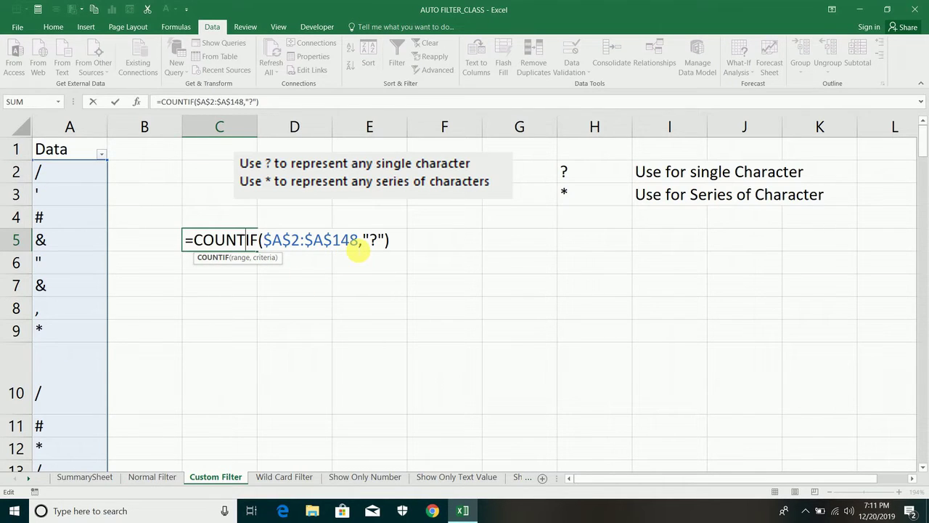
pyautogui.press('Return')
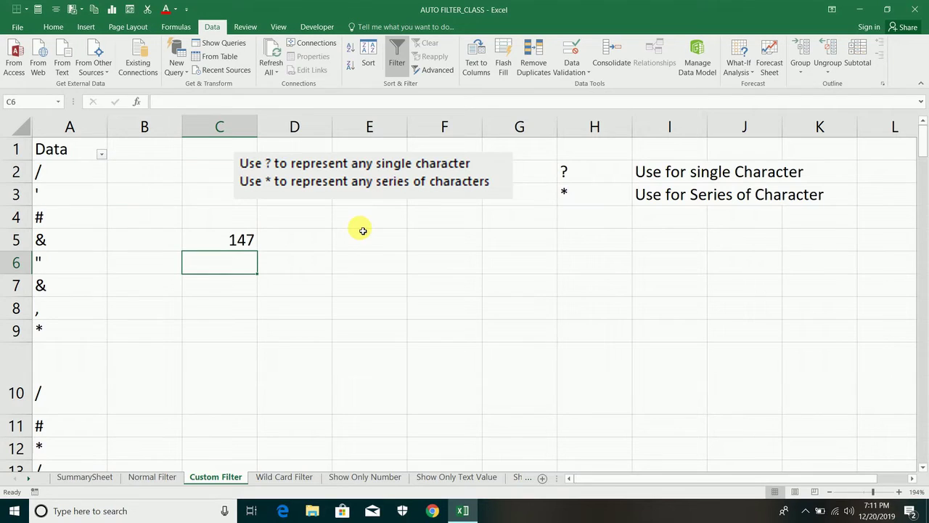
# Search for a plain * from cell A4 and step through the successive matches down to cell A9.
pyautogui.click(85, 211)
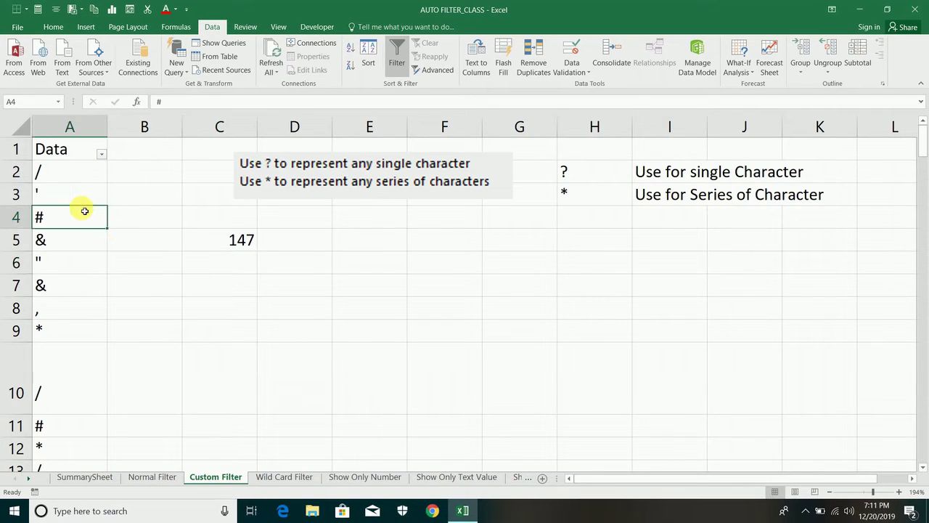
pyautogui.hotkey('ctrl', 'f')
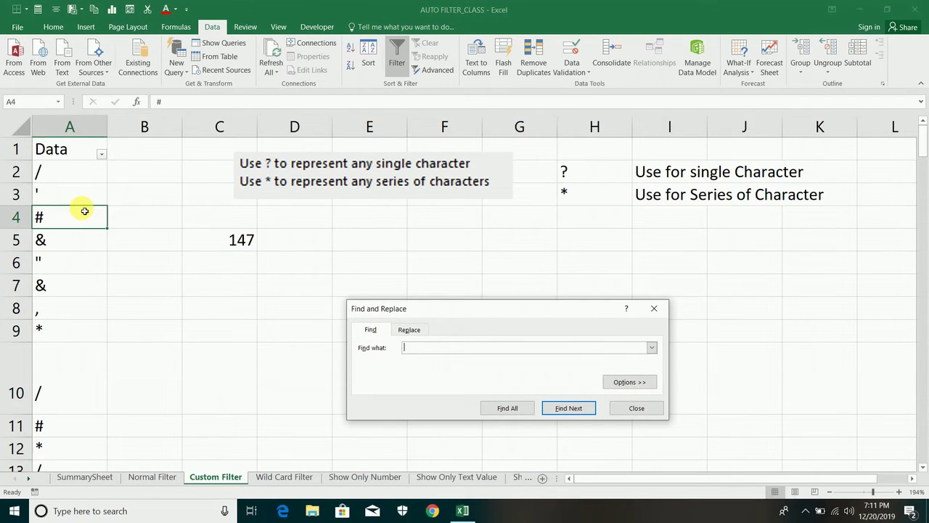
pyautogui.write('*')
pyautogui.press('Return')
pyautogui.press('Return')
pyautogui.press('Return')
pyautogui.press('Return')
pyautogui.press('Return')
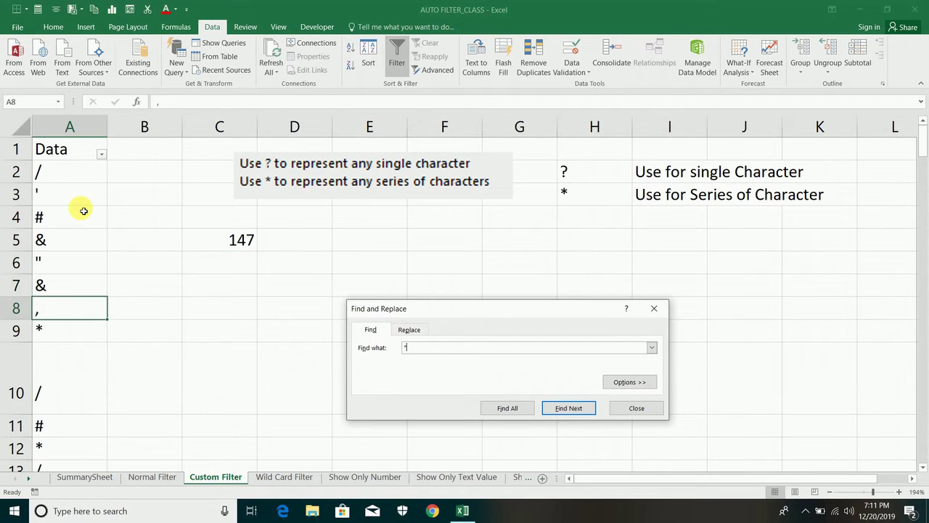
pyautogui.press('Return')
pyautogui.press('Escape')
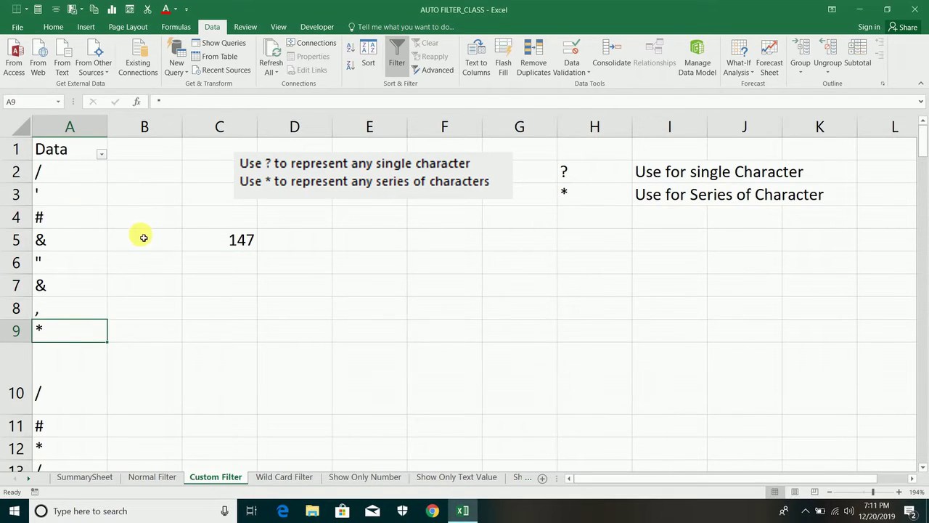
# Look at the entry in cell A3 and recheck the "?" criterion in the COUNTIF formula in C5.
pyautogui.click(64, 195)
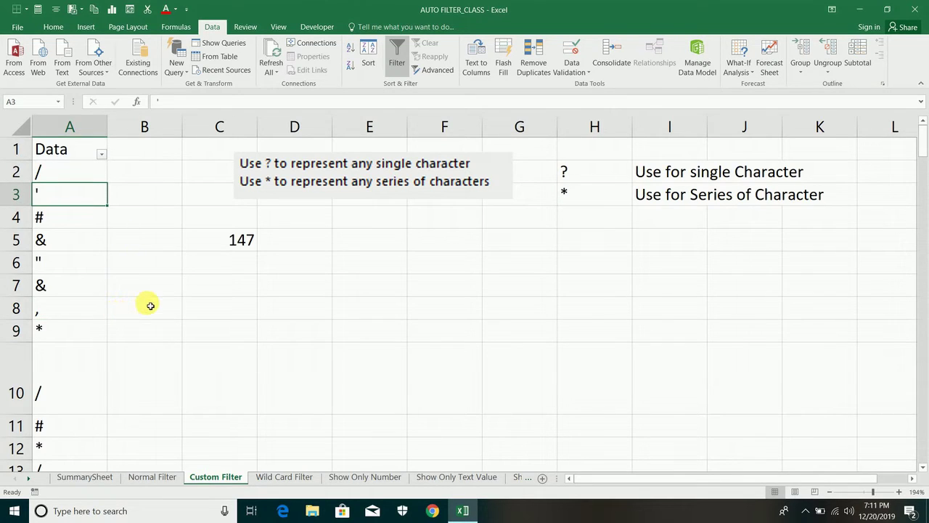
pyautogui.click(252, 247)
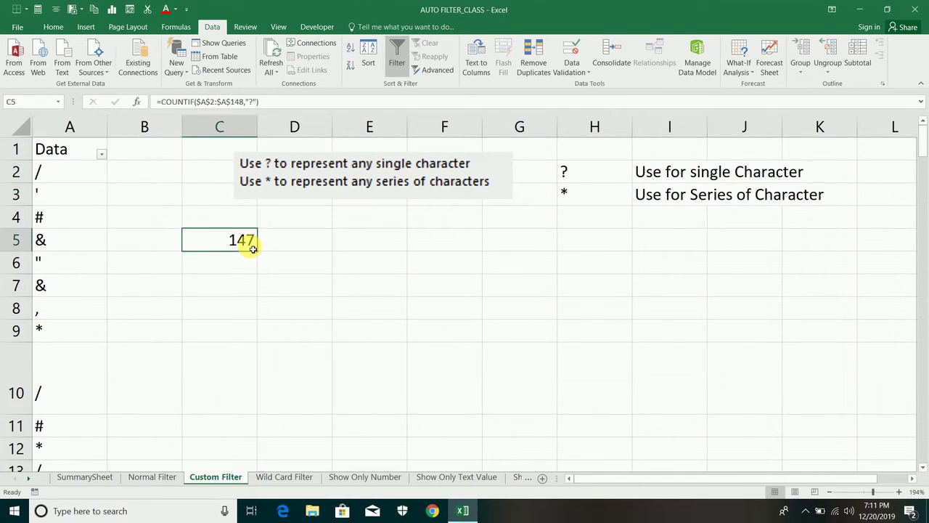
pyautogui.doubleClick(252, 248)
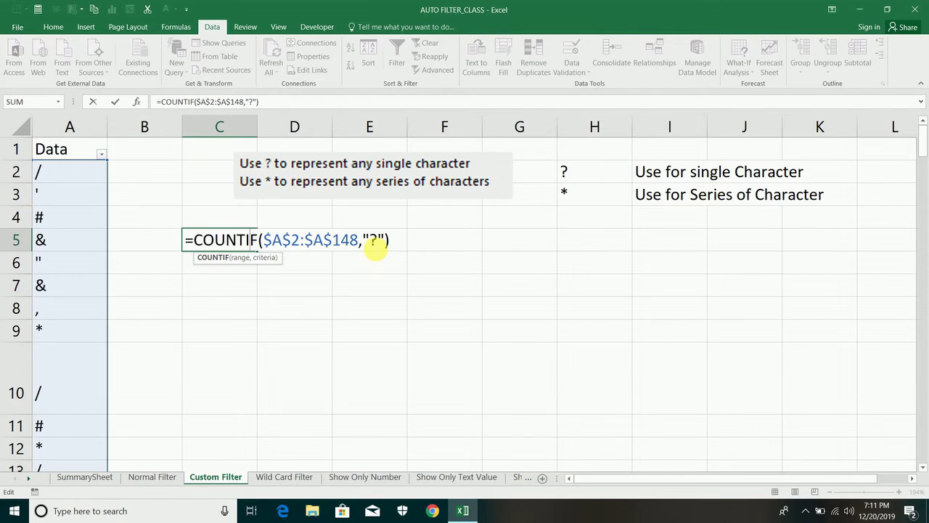
pyautogui.hotkey('ctrl', 'Return')
# Enter the note "~ (Tild)" in cell C6.
pyautogui.click(249, 266)
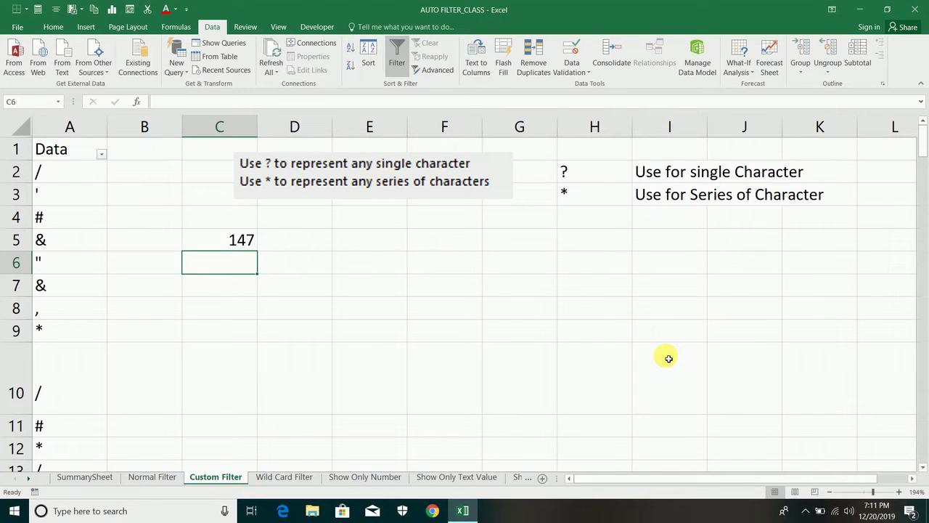
pyautogui.write('~')
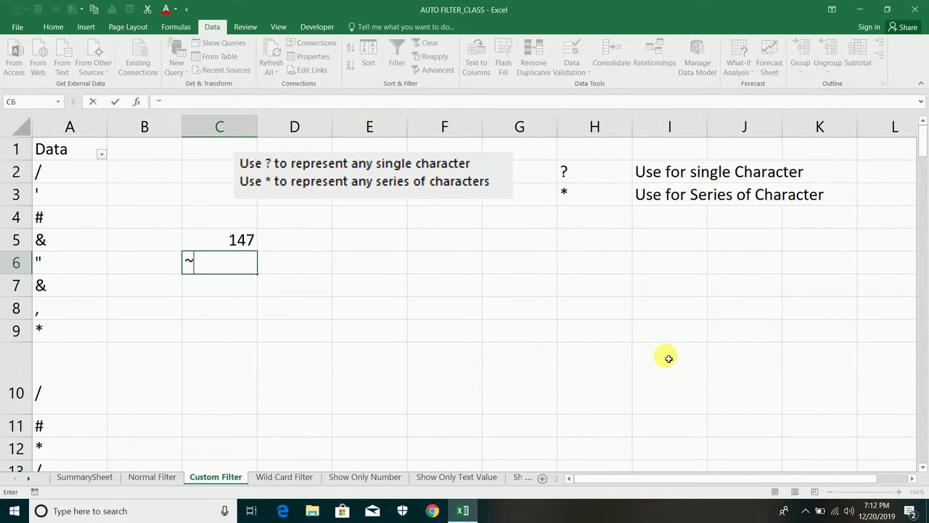
pyautogui.write(' (Tild')
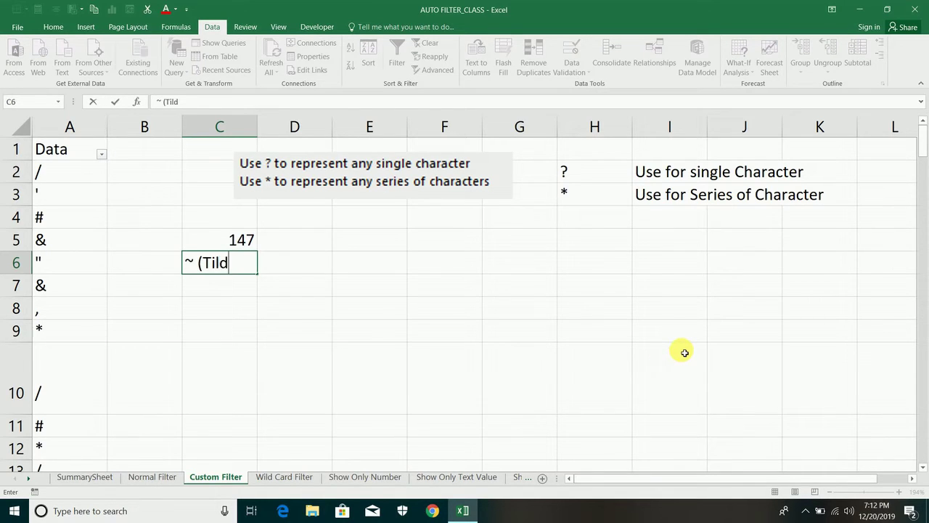
pyautogui.write(')')
pyautogui.press('Return')
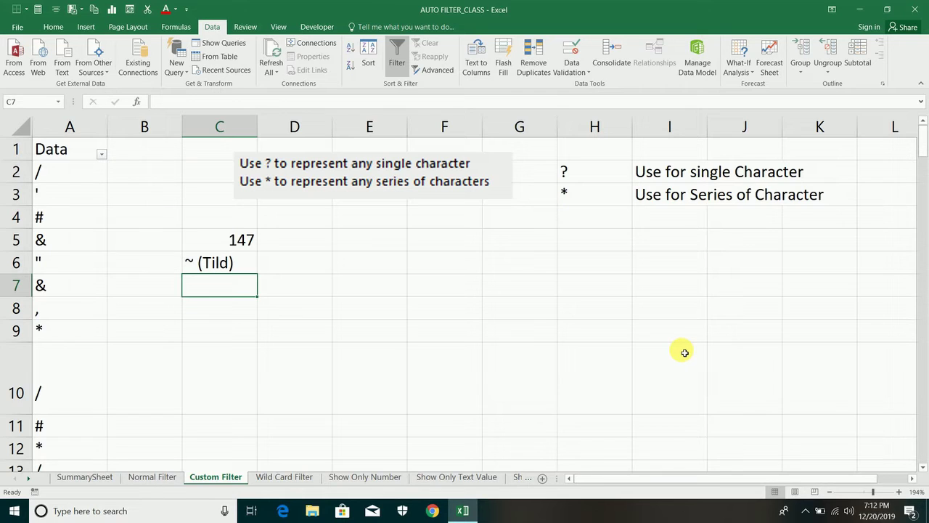
# Open Find from cell A2 and enter ~* as the search text for a literal asterisk.
pyautogui.click(73, 178)
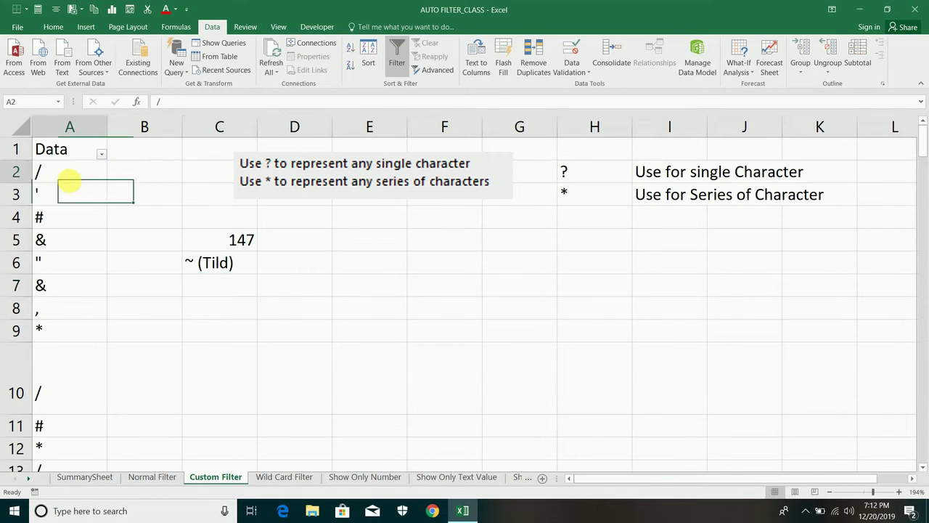
pyautogui.hotkey('ctrl', 'f')
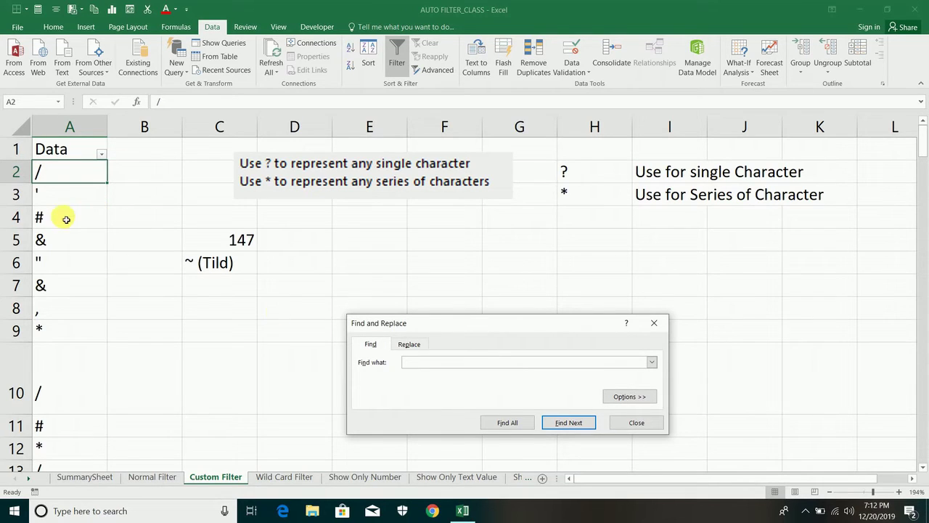
pyautogui.moveTo(393, 324); pyautogui.dragTo(379, 239)
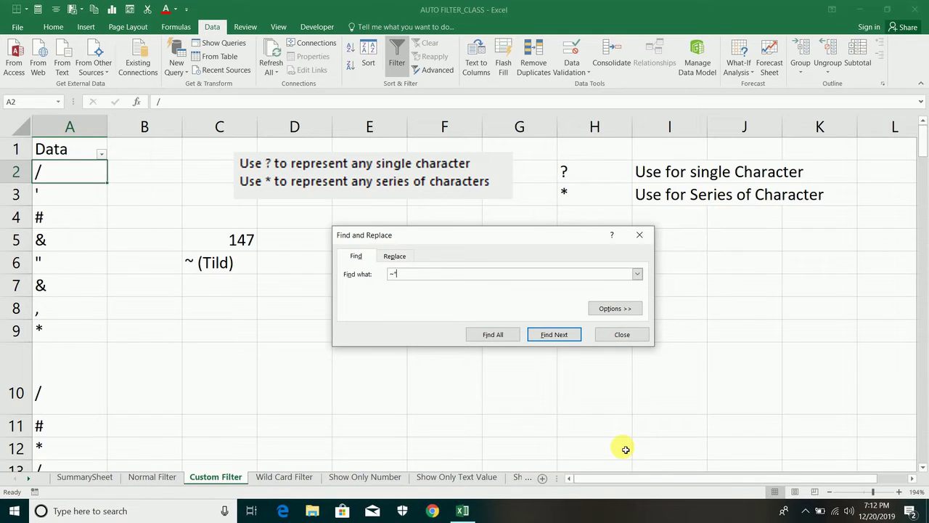
pyautogui.click(392, 276)
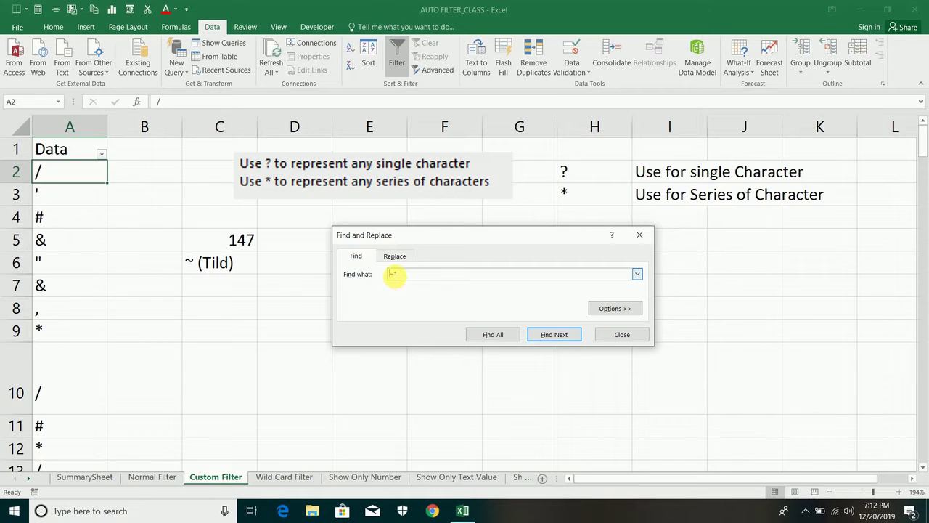
pyautogui.moveTo(391, 277); pyautogui.dragTo(395, 277)
pyautogui.click(401, 278)
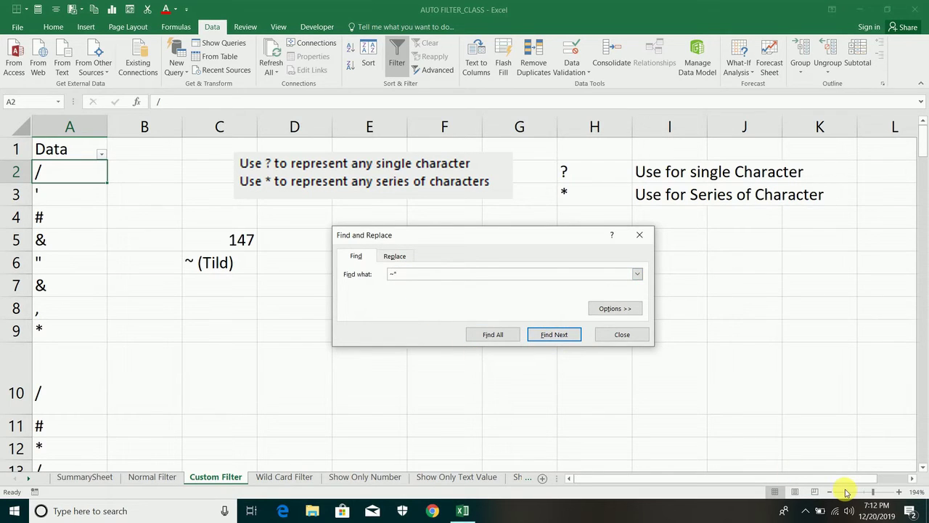
# Step through the ~* matches in column A down to cell A121 and close the search.
pyautogui.press('Return')
pyautogui.press('Return')
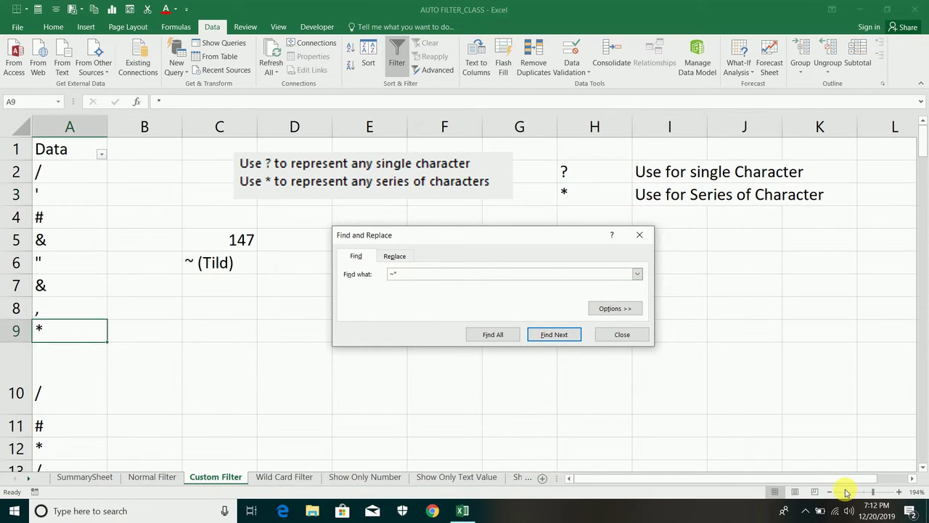
pyautogui.press('Return')
pyautogui.press('Return')
pyautogui.press('Return')
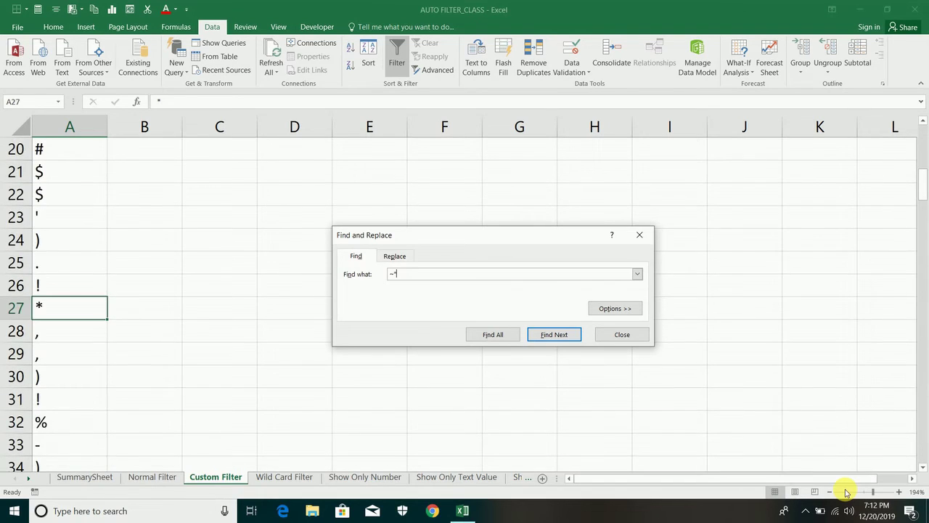
pyautogui.press('Return')
pyautogui.press('Return')
pyautogui.press('Return')
pyautogui.press('Return')
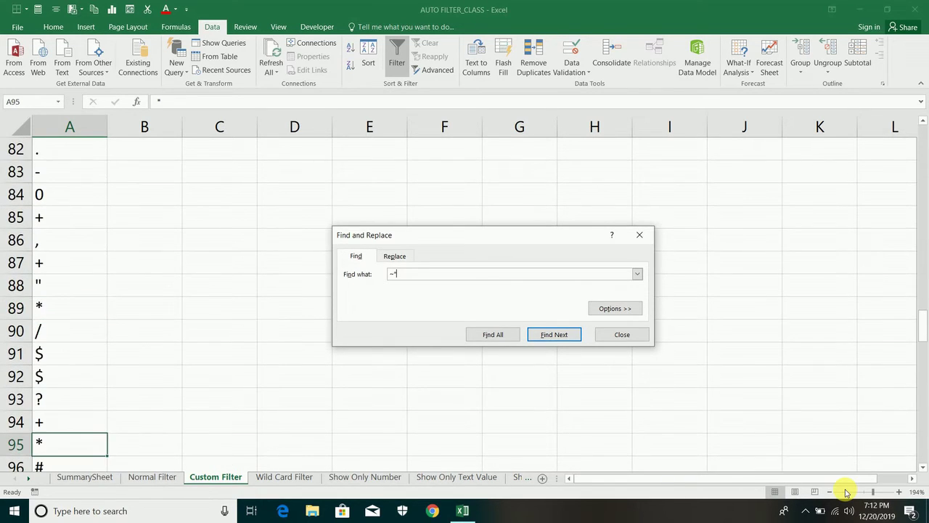
pyautogui.press('Return')
pyautogui.press('Return')
pyautogui.press('Return')
pyautogui.press('Return')
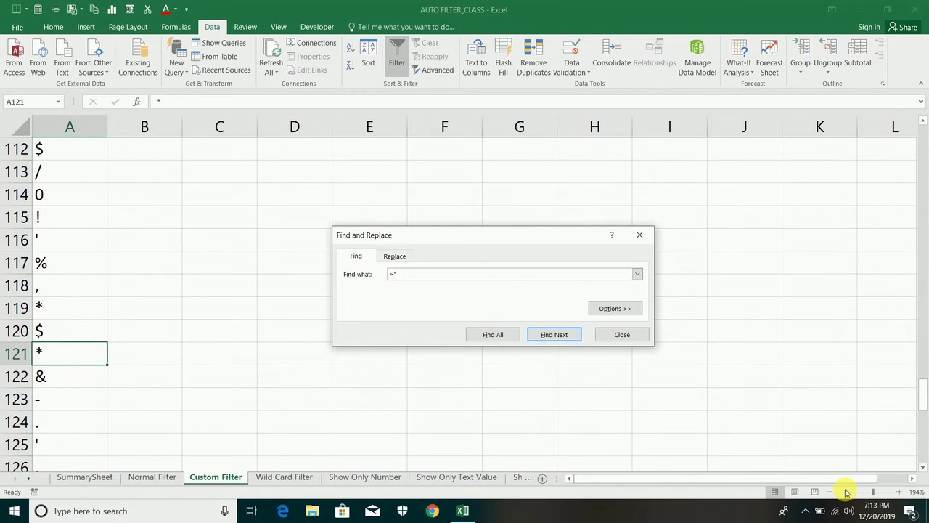
pyautogui.press('Escape')
# Search the sheet for ~? and step through the literal question mark matches until cell C5, closing the search.
pyautogui.hotkey('ctrl', 'f')
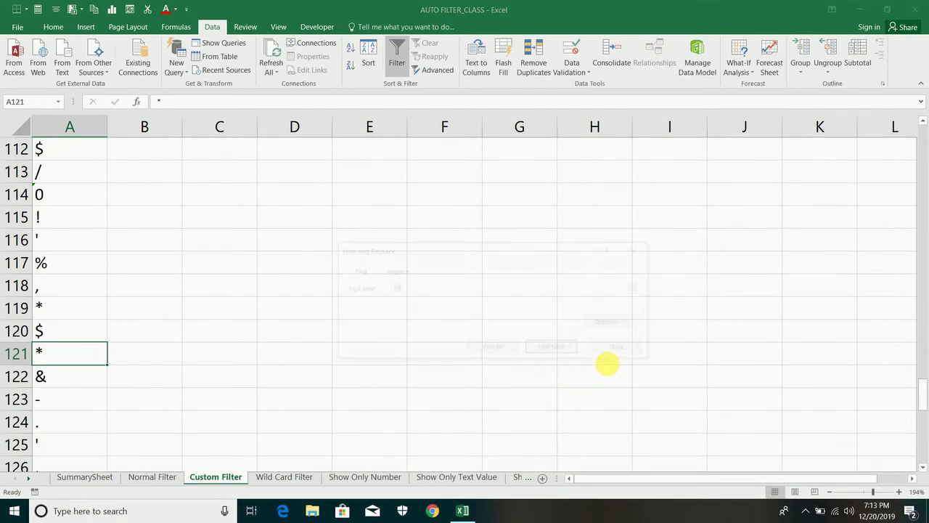
pyautogui.click(415, 289)
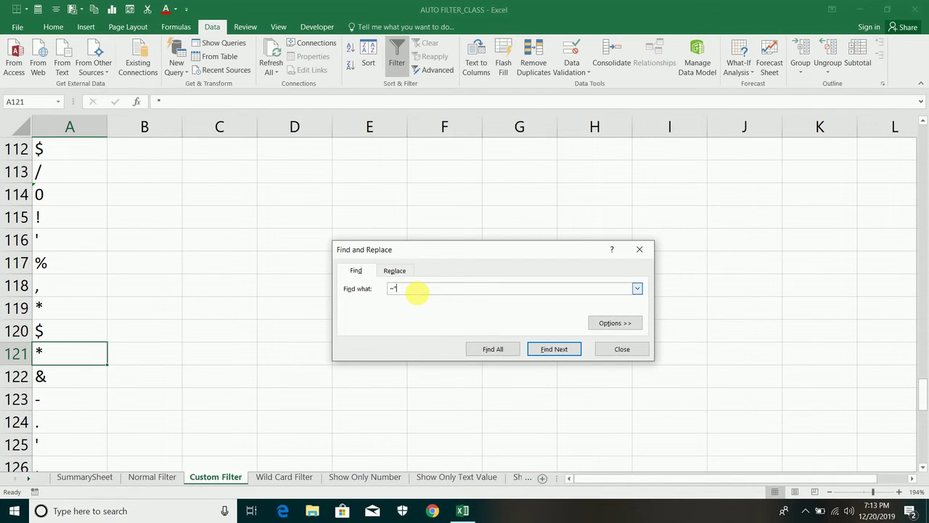
pyautogui.press('BackSpace')
pyautogui.write('?')
pyautogui.press('Return')
pyautogui.press('Return')
pyautogui.press('Return')
pyautogui.press('Return')
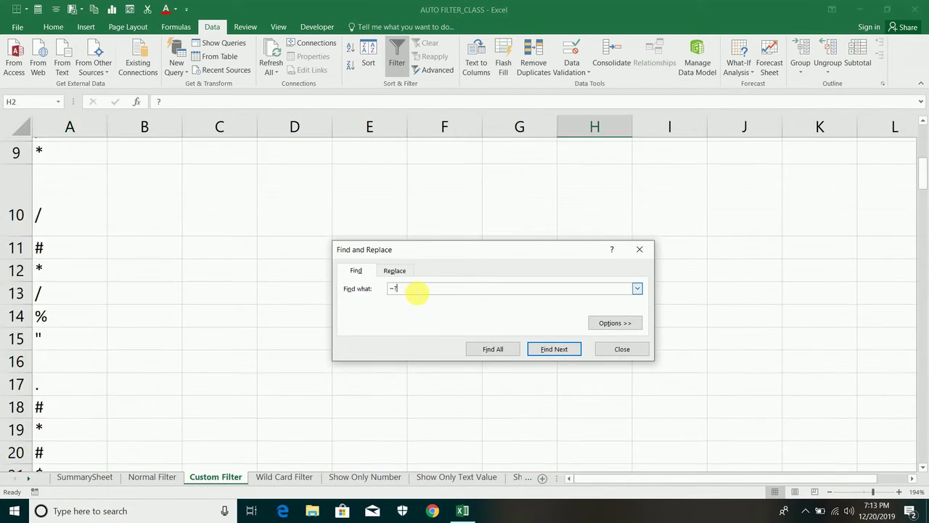
pyautogui.press('Return')
pyautogui.press('Return')
pyautogui.press('Return')
pyautogui.press('Return')
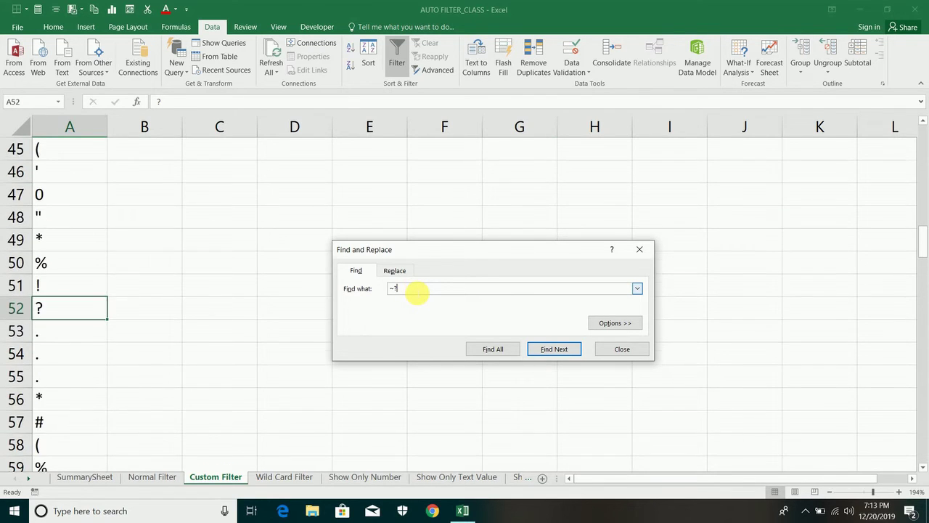
pyautogui.press('Return')
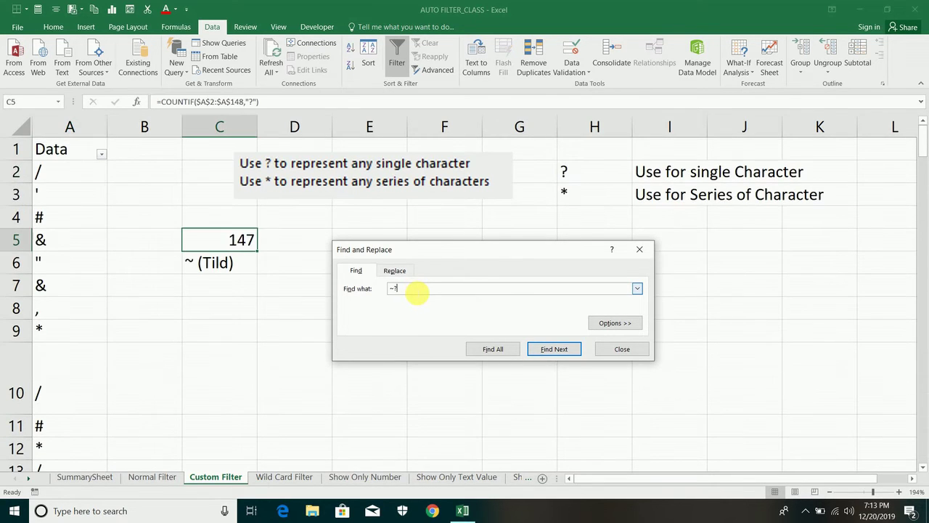
pyautogui.press('Escape')
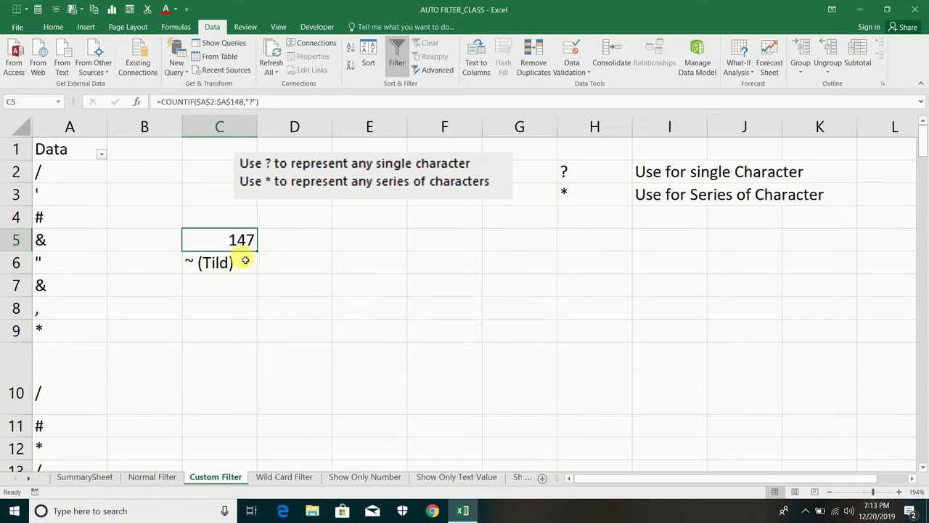
# Set the criterion of the COUNTIF formula in cell C5 to "~*".
pyautogui.doubleClick(238, 239)
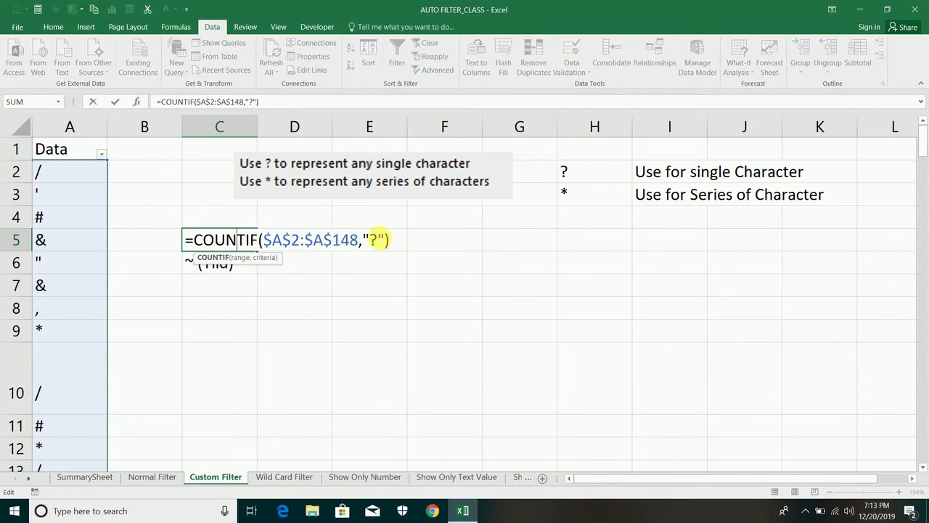
pyautogui.press('End')
pyautogui.press('Left')
pyautogui.press('Left')
pyautogui.press('BackSpace')
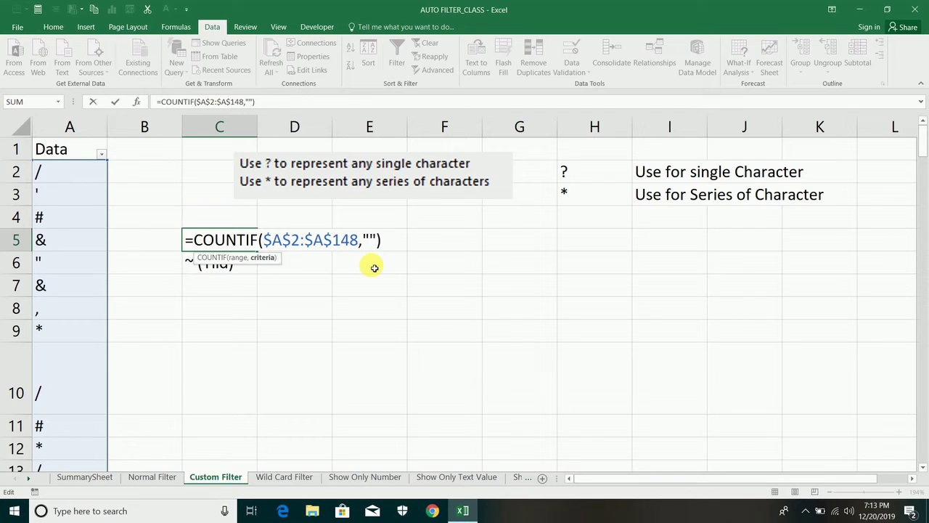
pyautogui.write('~*')
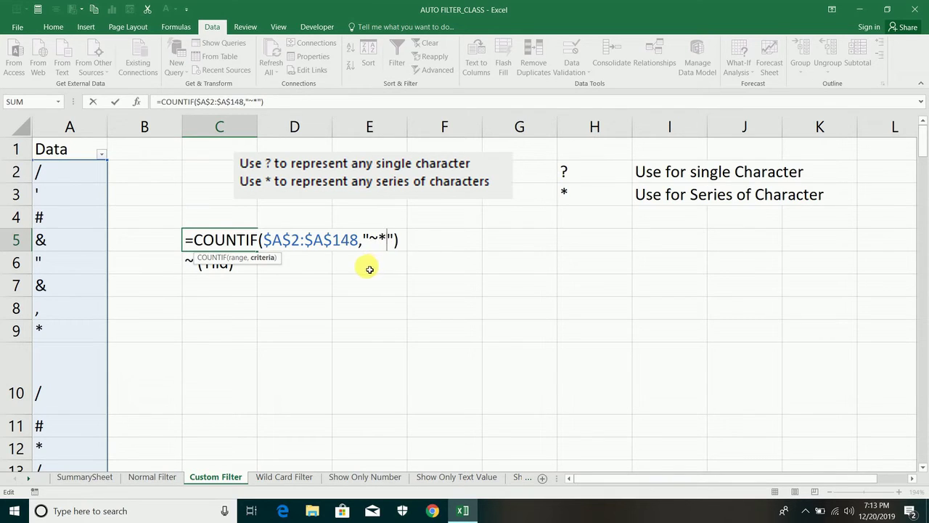
pyautogui.press('Return')
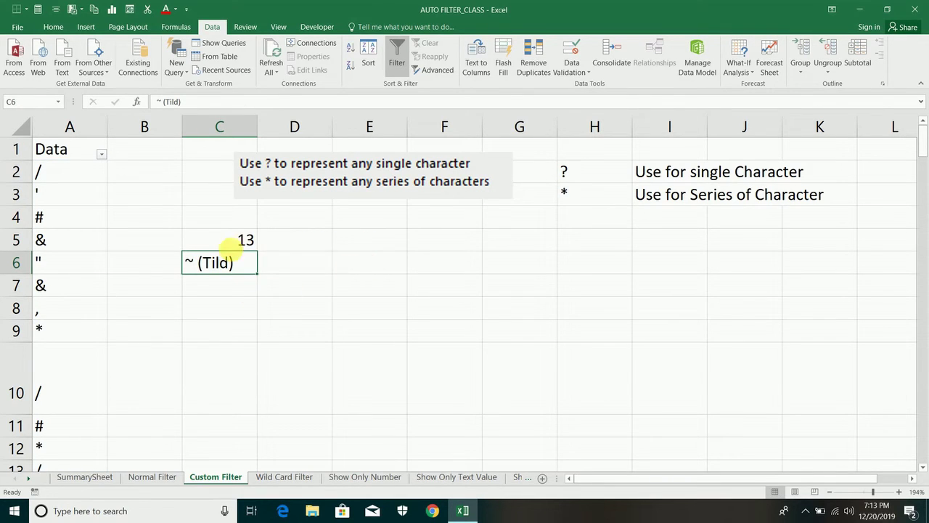
# Change the COUNTIF criterion in cell C5 to "~?" so that it counts literal question marks.
pyautogui.click(235, 243)
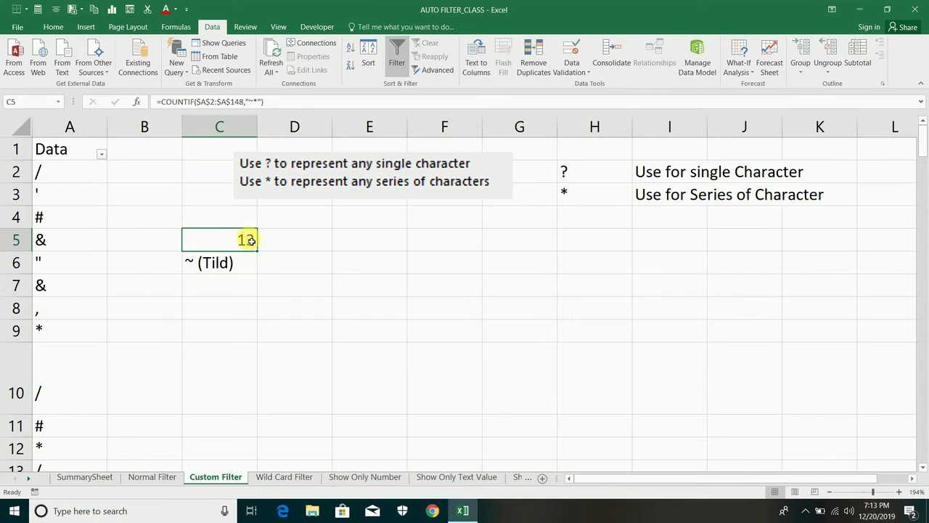
pyautogui.doubleClick(239, 240)
pyautogui.click(383, 239)
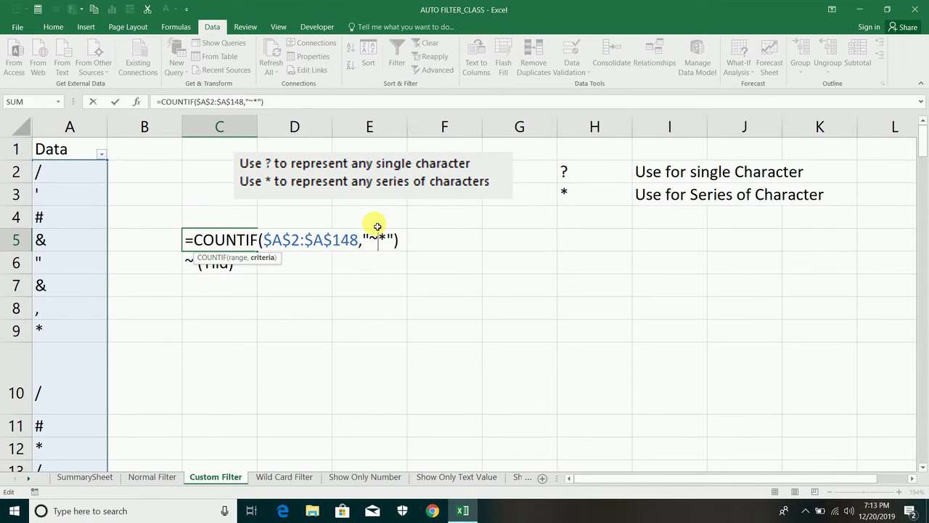
pyautogui.press('Delete')
pyautogui.write('?')
pyautogui.press('Return')
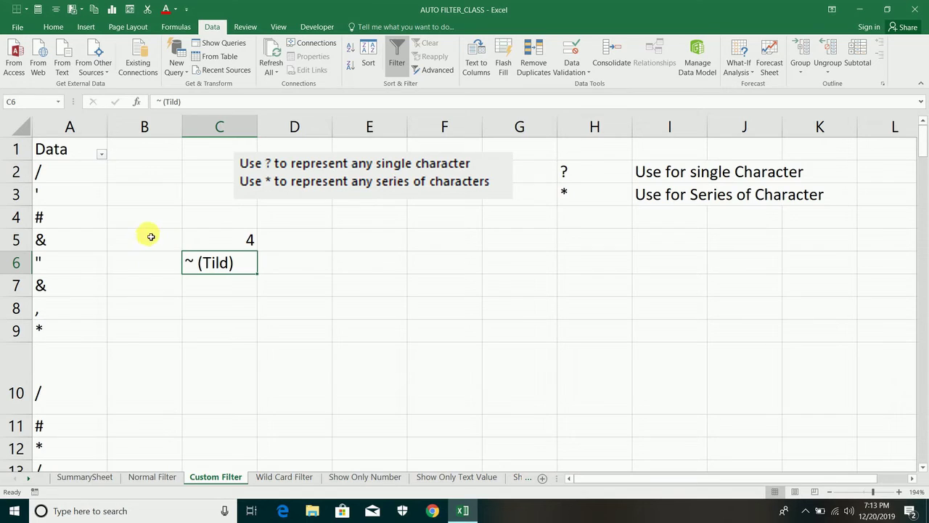
# Apply a custom filter equal to * on the Data column, look through the rows, and clear the filter.
pyautogui.click(103, 156)
pyautogui.moveTo(60, 244)
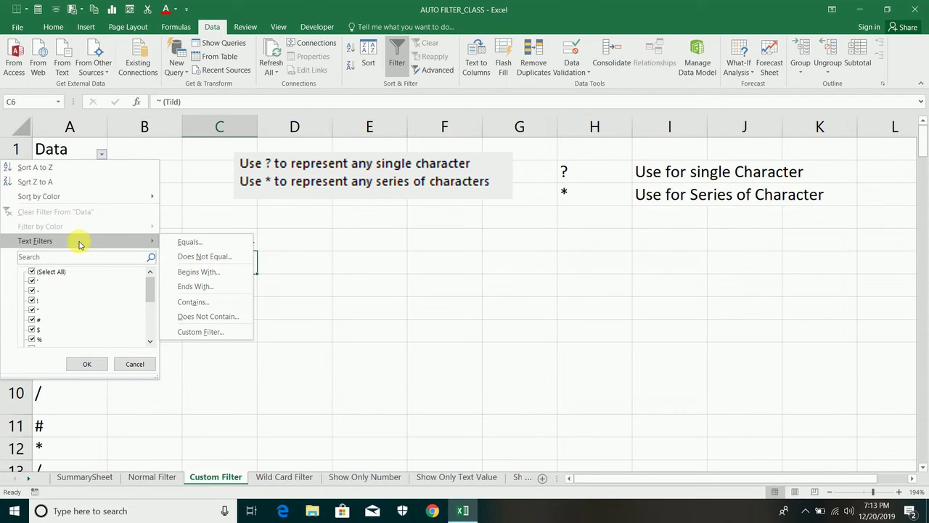
pyautogui.click(202, 334)
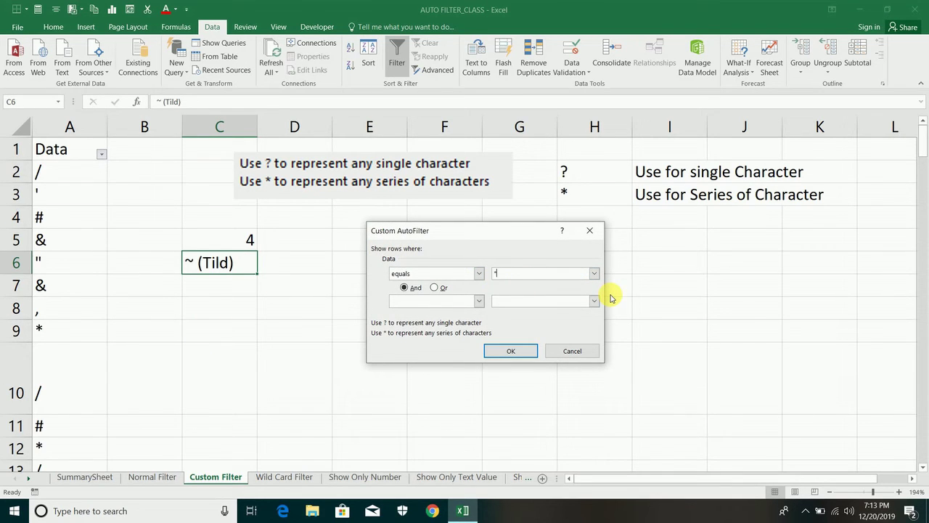
pyautogui.write('*')
pyautogui.press('Return')
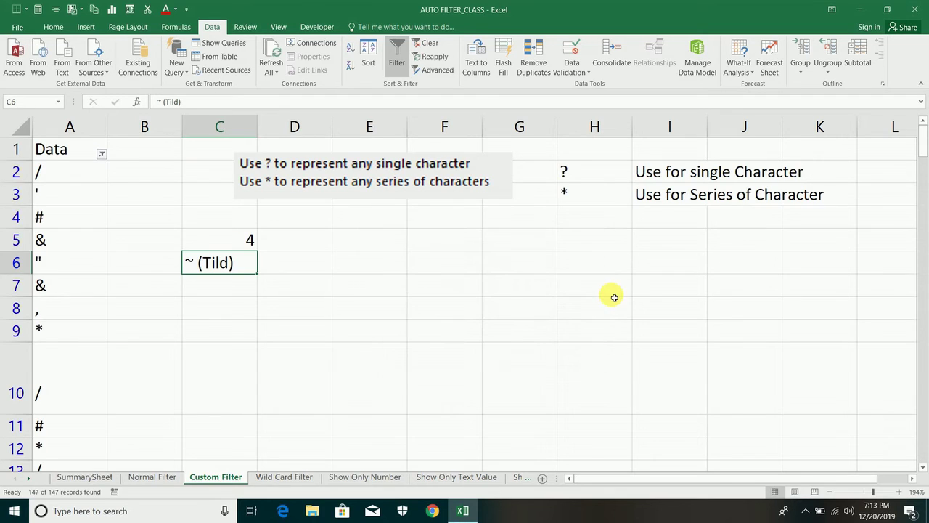
pyautogui.scroll(-13, 94, 309)
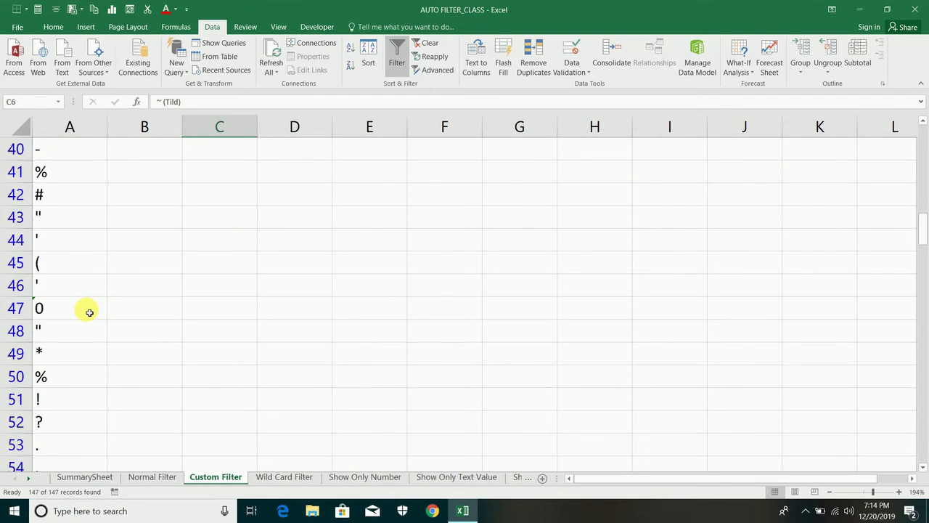
pyautogui.scroll(13, 94, 309)
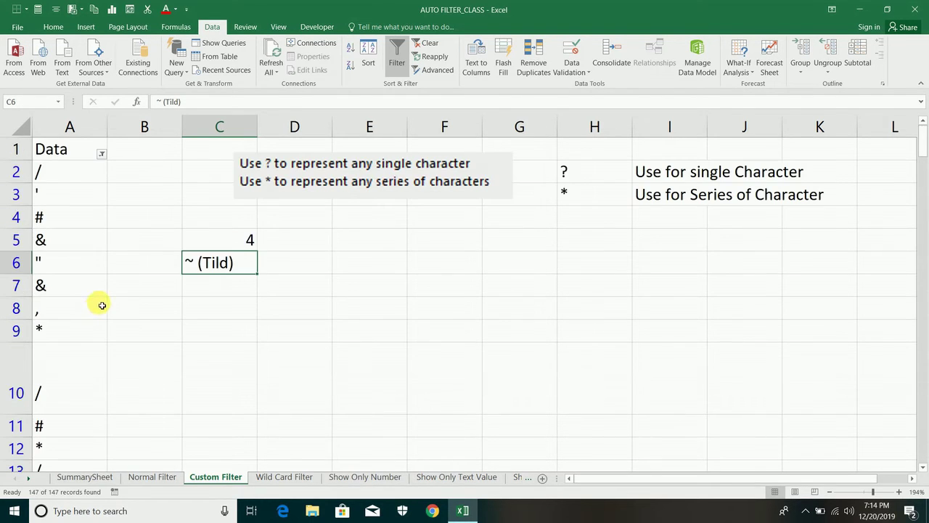
pyautogui.click(102, 153)
pyautogui.click(66, 213)
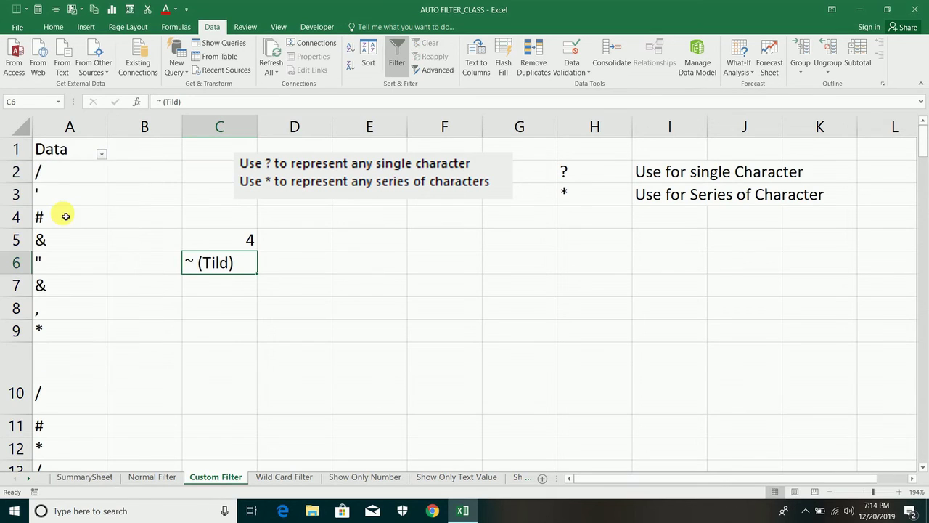
# Apply a custom filter to the Data column for rows equal to &.
pyautogui.click(102, 153)
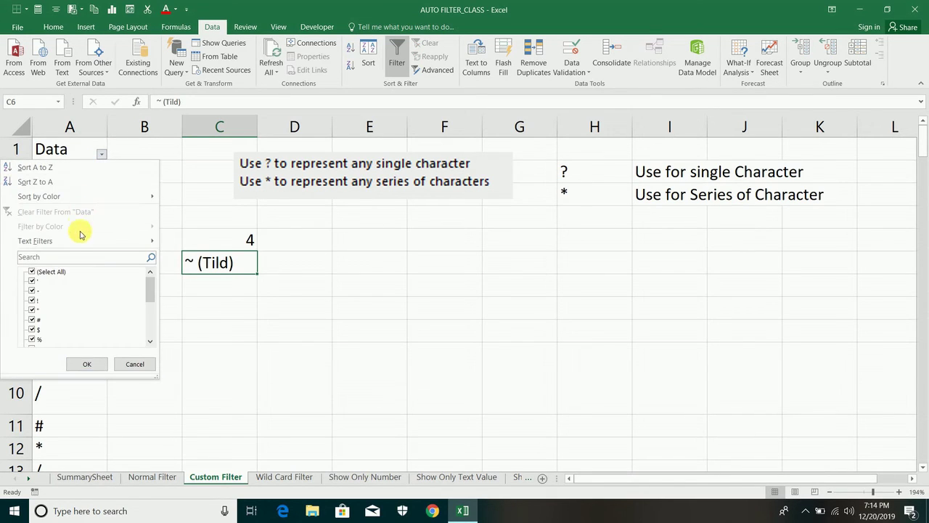
pyautogui.moveTo(76, 244)
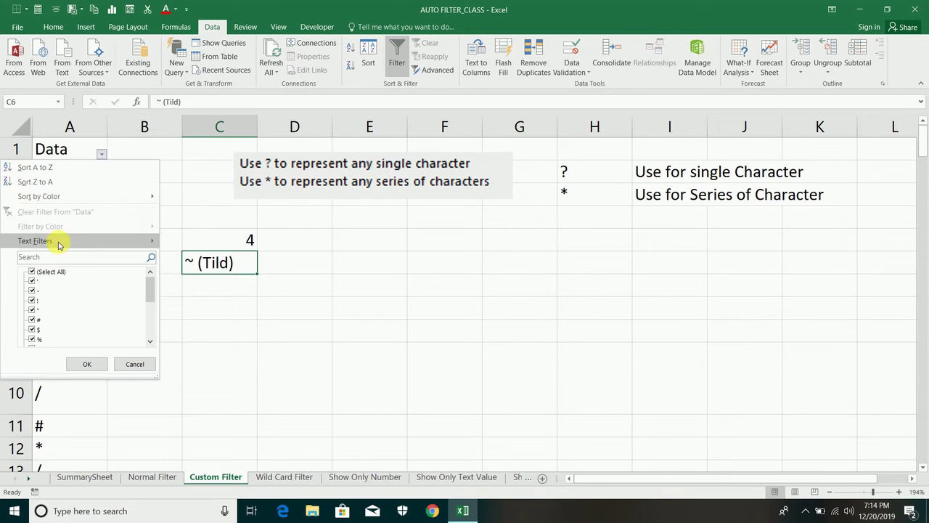
pyautogui.moveTo(141, 240)
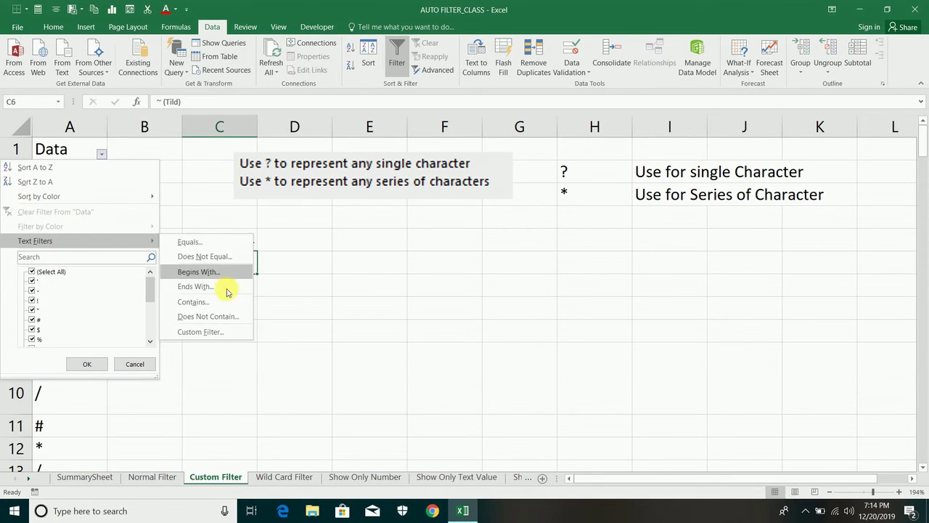
pyautogui.click(204, 329)
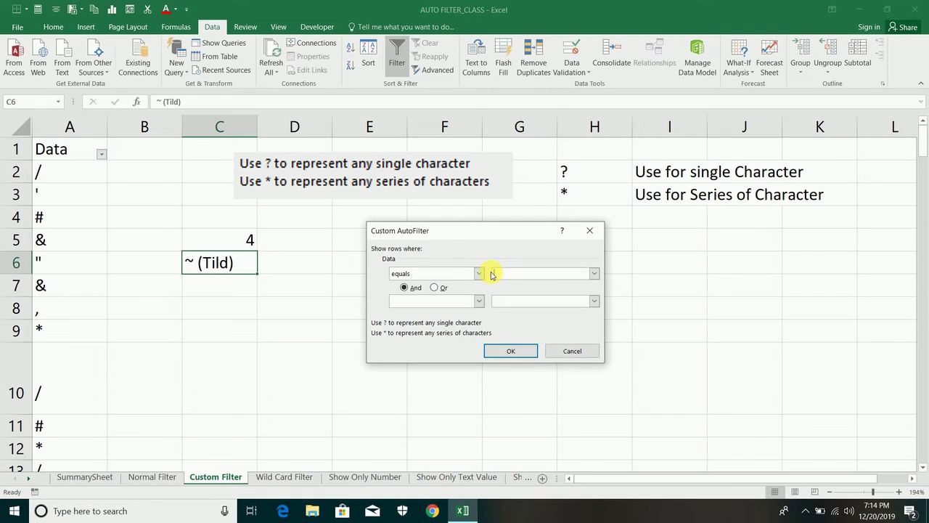
pyautogui.write('&')
pyautogui.press('Return')
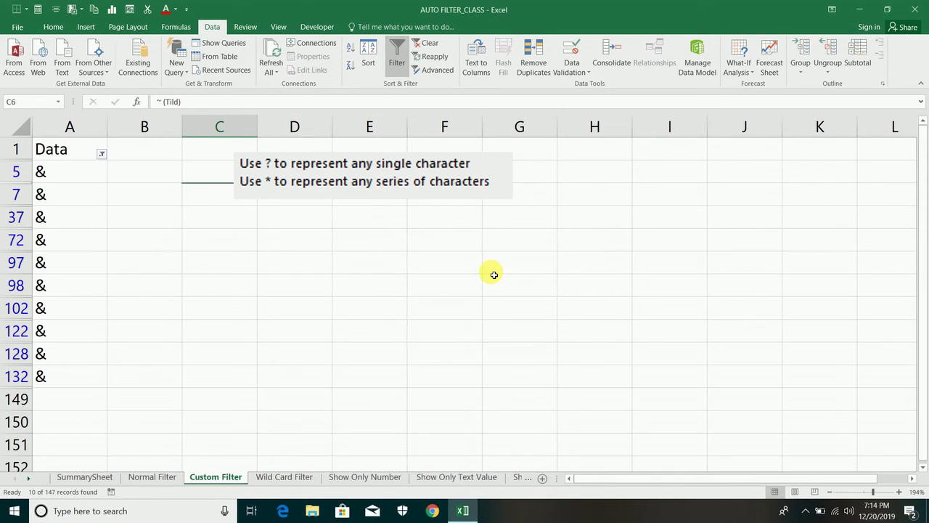
# Apply a custom filter to the Data column for rows equal to a closing parenthesis, ")".
pyautogui.click(101, 156)
pyautogui.moveTo(84, 243)
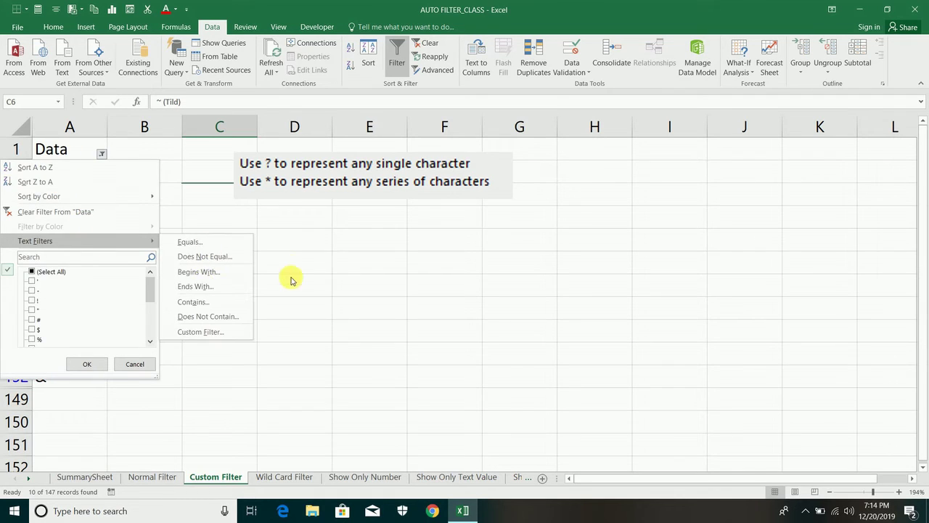
pyautogui.click(190, 331)
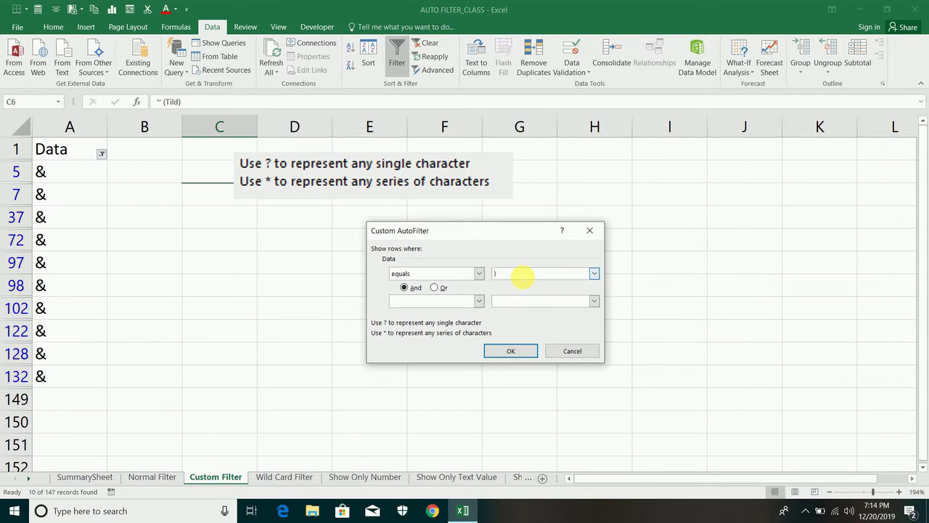
pyautogui.press('Return')
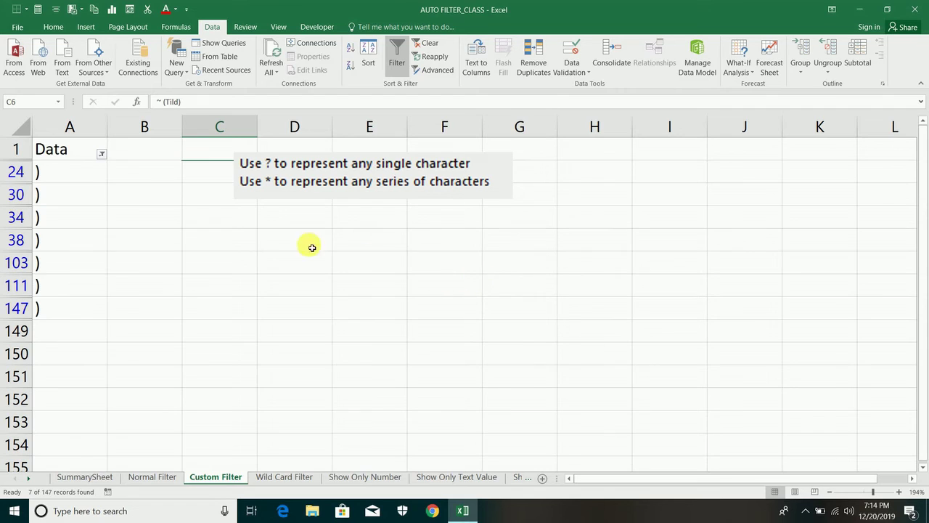
# Change the Data column's custom filter to rows equal to *, and clear the filter.
pyautogui.click(102, 154)
pyautogui.moveTo(87, 241)
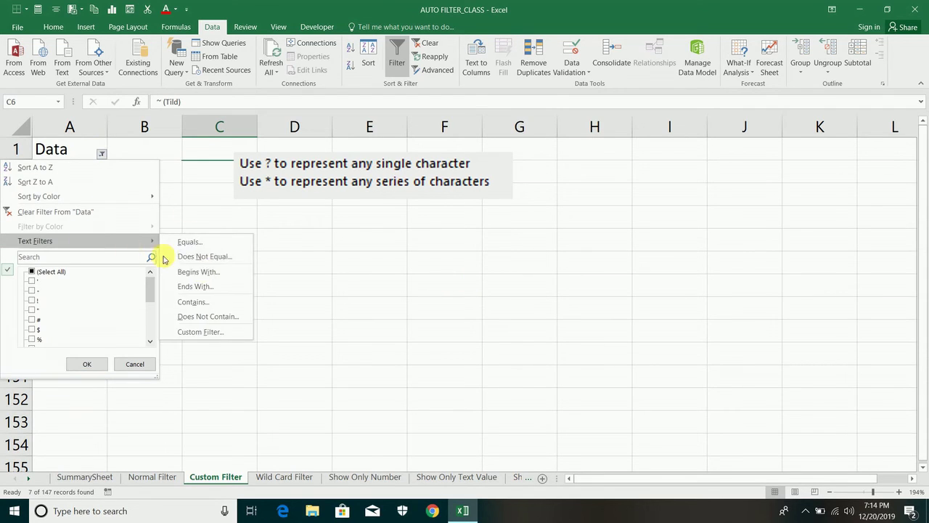
pyautogui.click(212, 331)
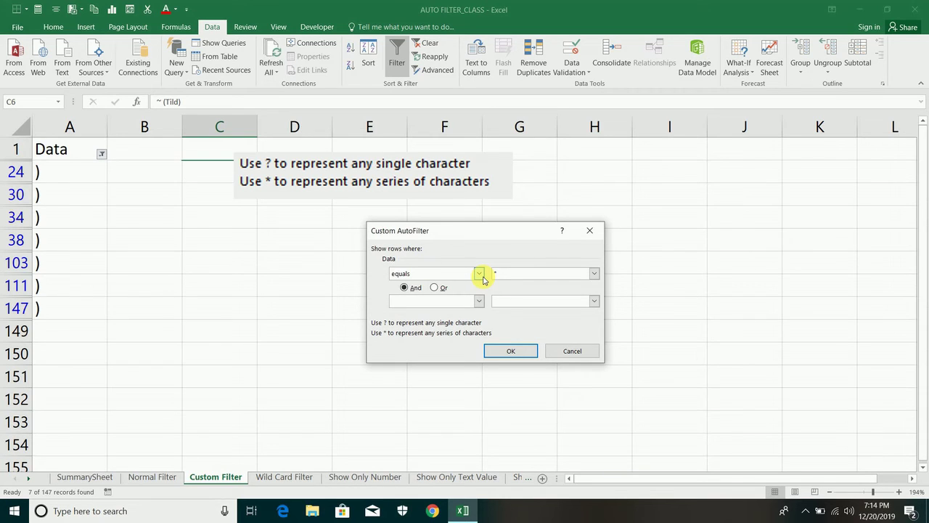
pyautogui.press('Return')
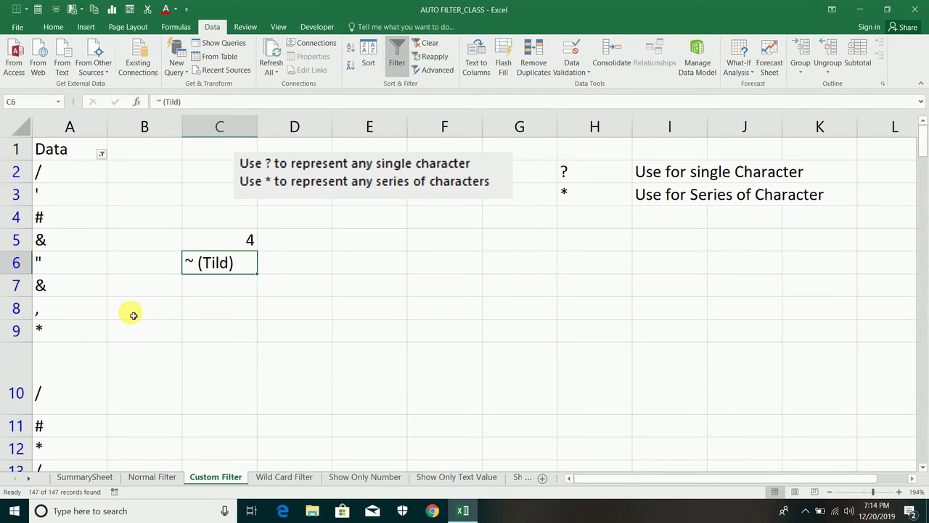
pyautogui.click(101, 153)
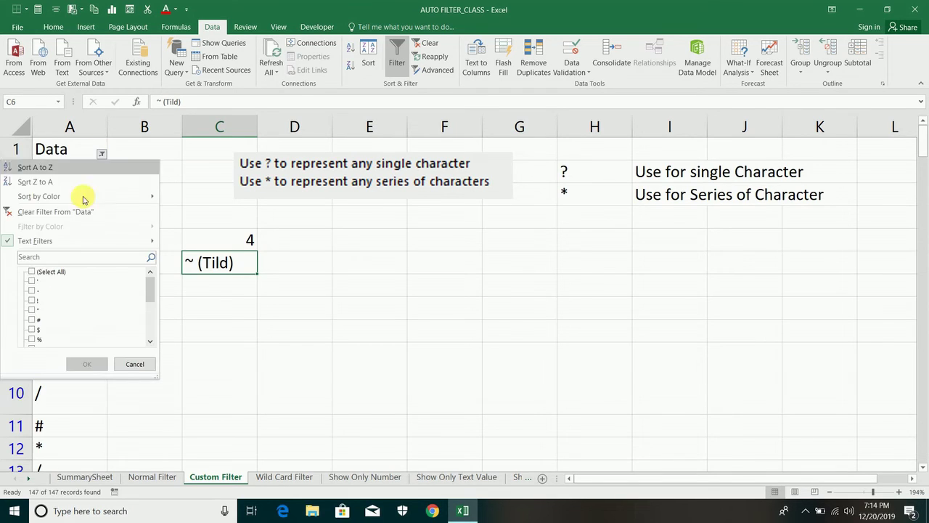
pyautogui.click(57, 216)
# Apply a custom filter equal to ~* on the Data column, look through the rows, and clear the filter.
pyautogui.click(101, 153)
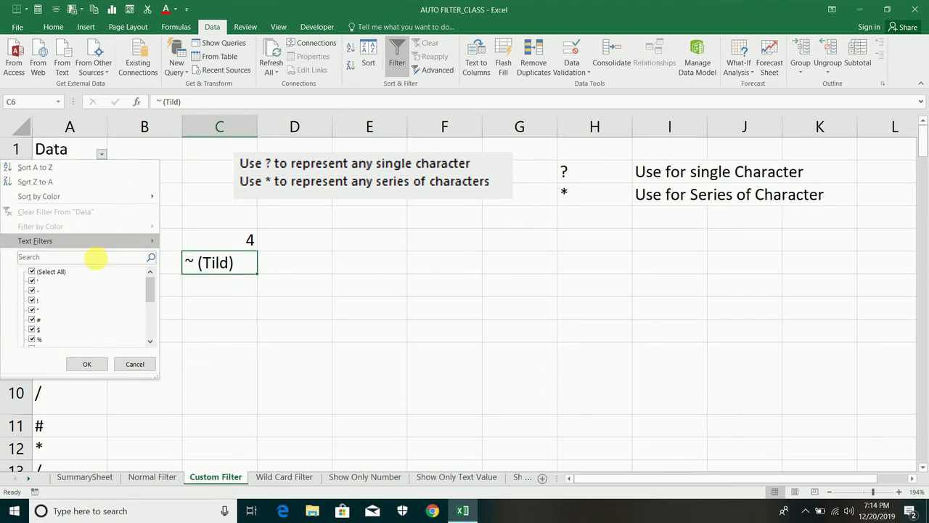
pyautogui.moveTo(84, 243)
pyautogui.click(222, 332)
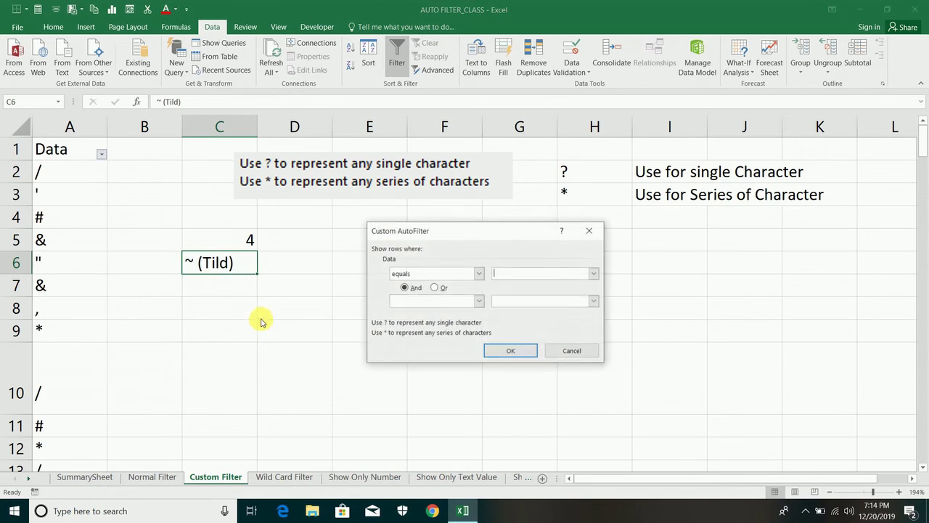
pyautogui.click(515, 275)
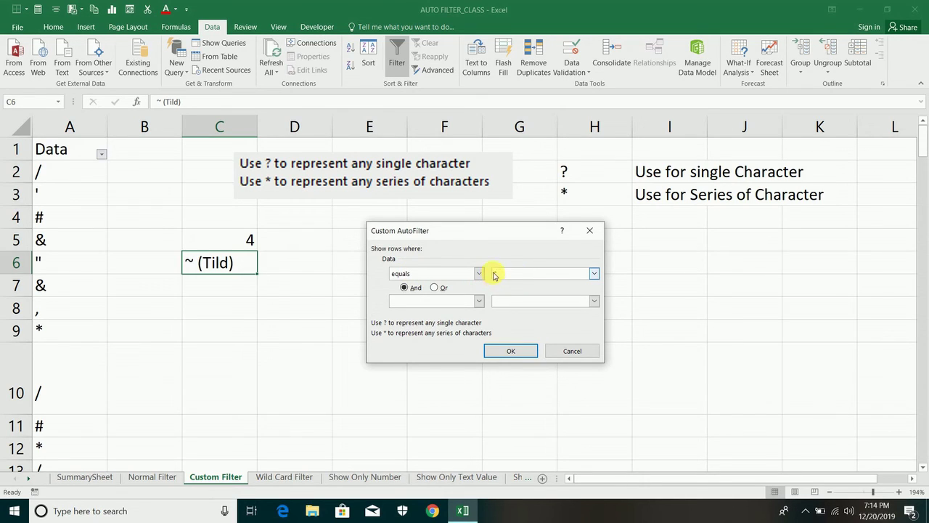
pyautogui.click(500, 276)
pyautogui.press('BackSpace')
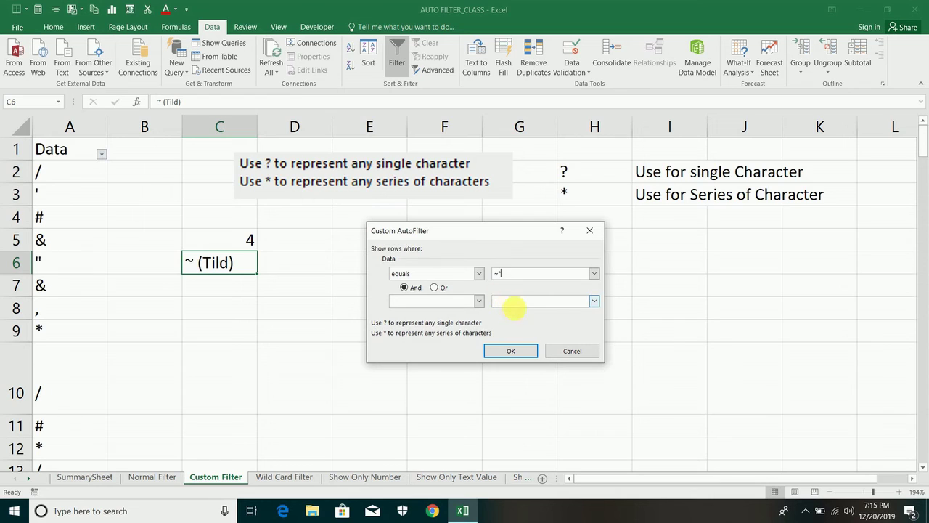
pyautogui.click(512, 351)
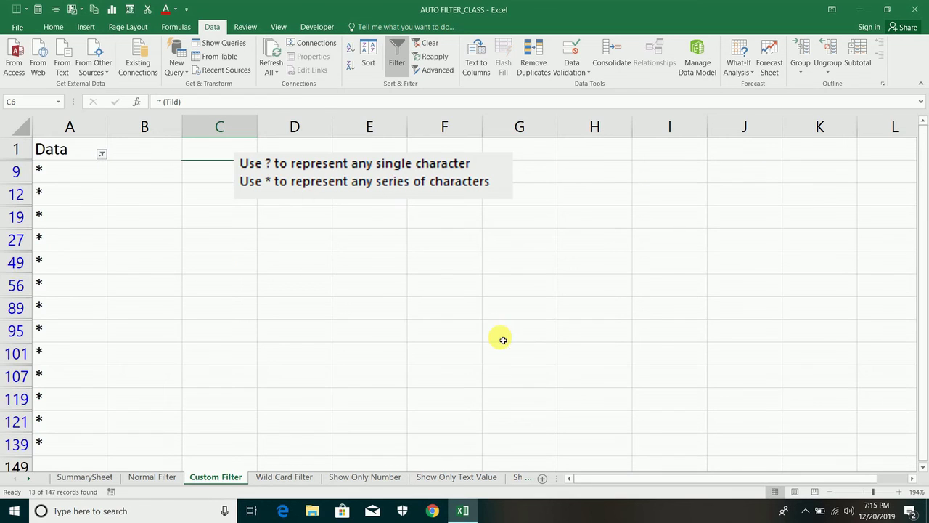
pyautogui.scroll(-1, 48, 281)
pyautogui.scroll(-2, 48, 281)
pyautogui.scroll(2, 48, 281)
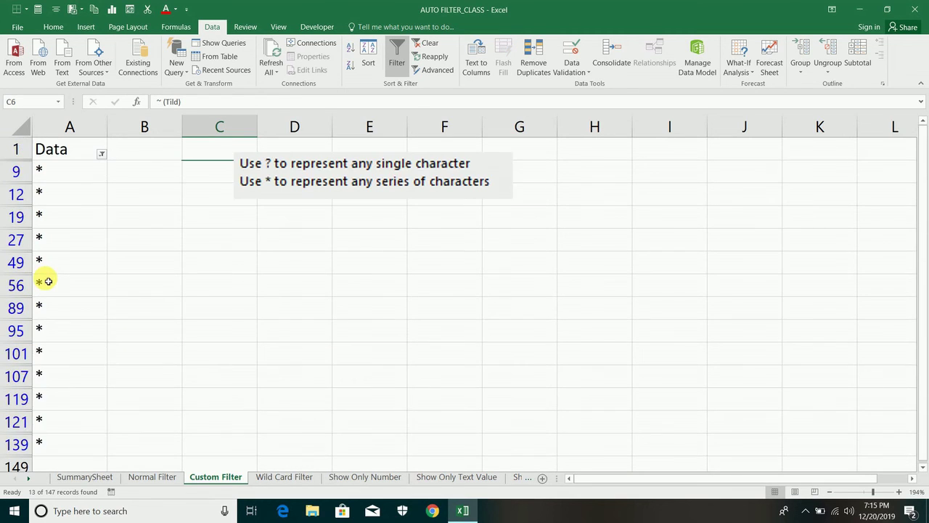
pyautogui.click(102, 153)
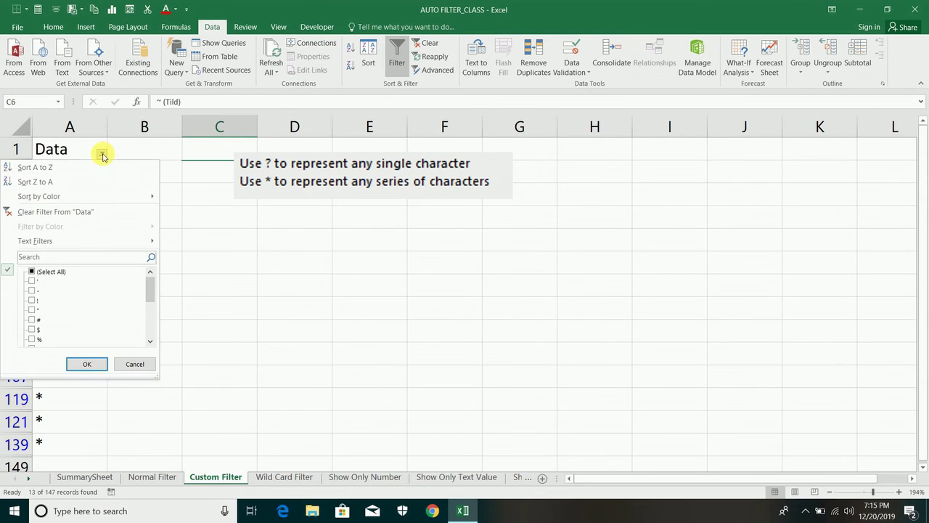
pyautogui.click(105, 211)
# Apply a custom filter to the Data column for rows equal to ~?, and clear the filter.
pyautogui.click(102, 153)
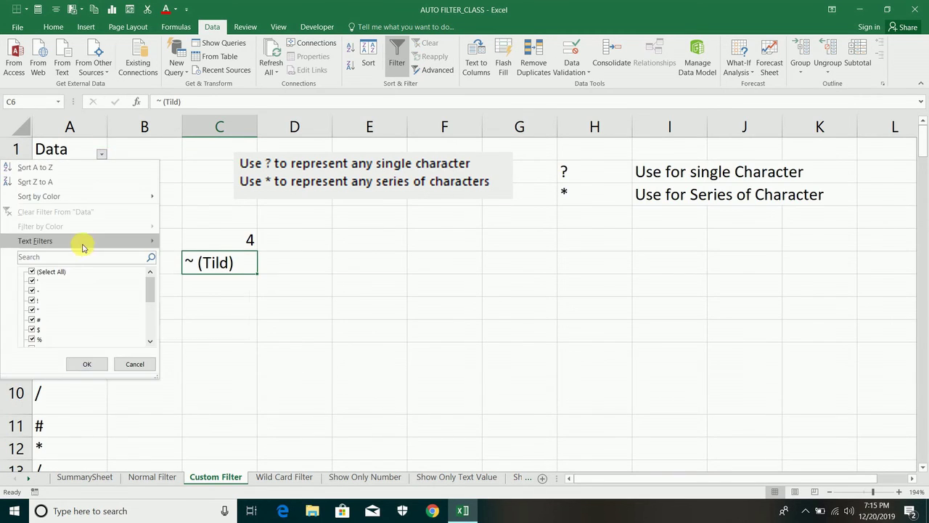
pyautogui.moveTo(80, 240)
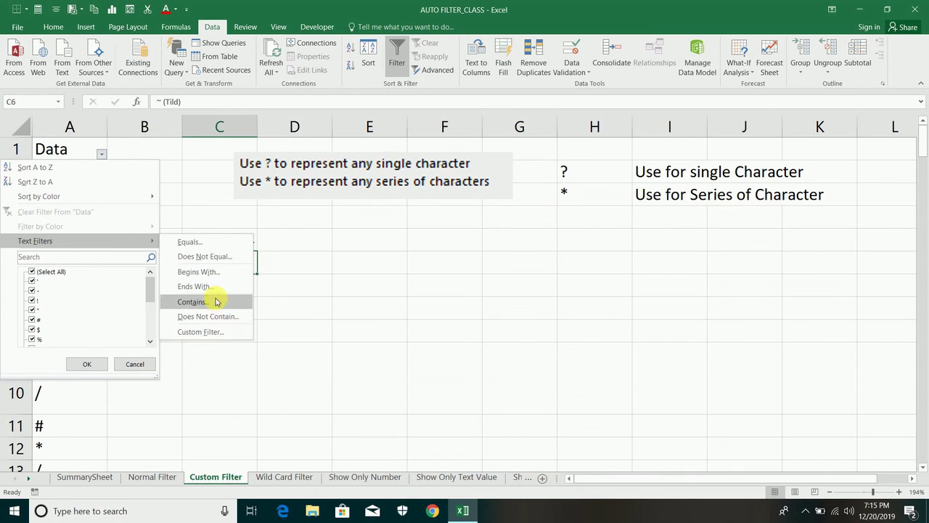
pyautogui.click(210, 331)
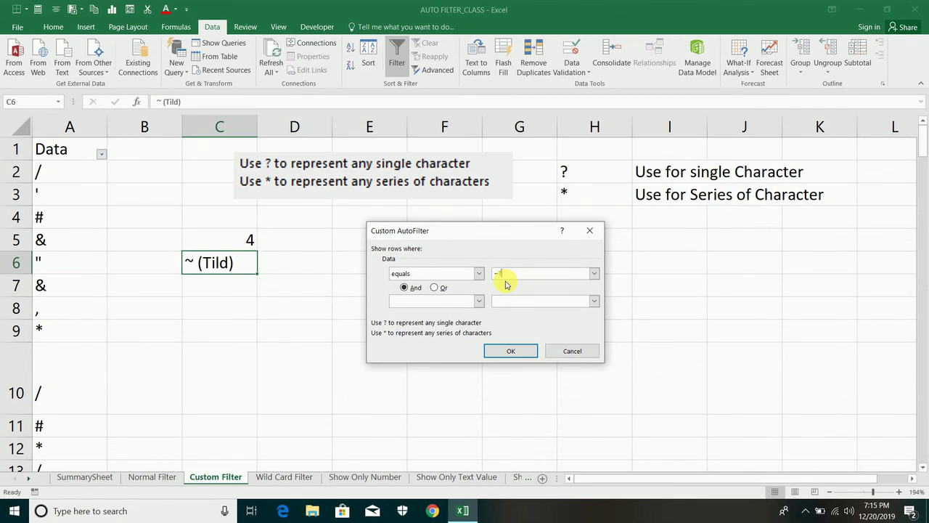
pyautogui.press('Return')
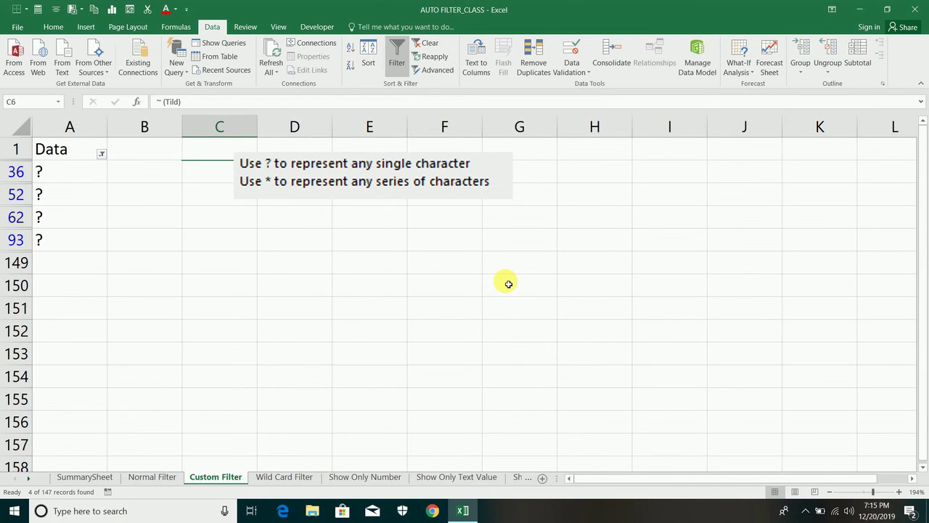
pyautogui.click(101, 155)
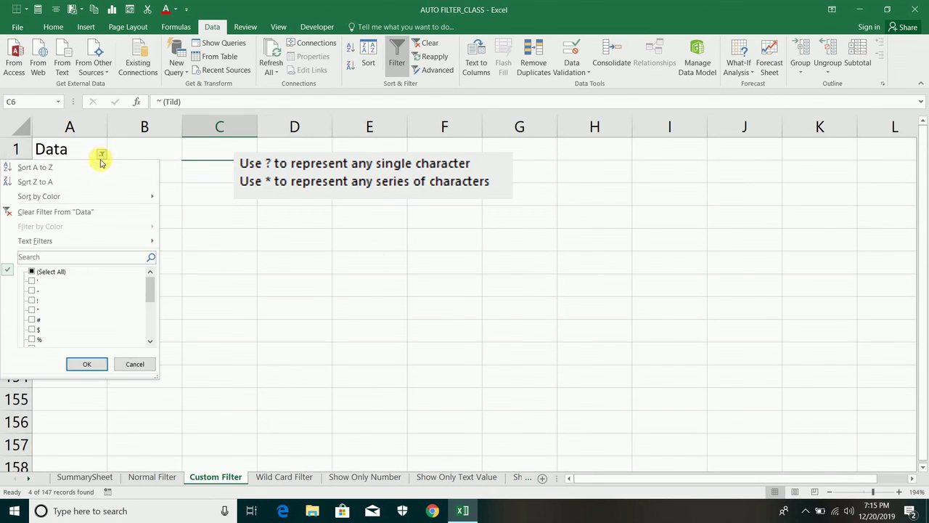
pyautogui.click(68, 211)
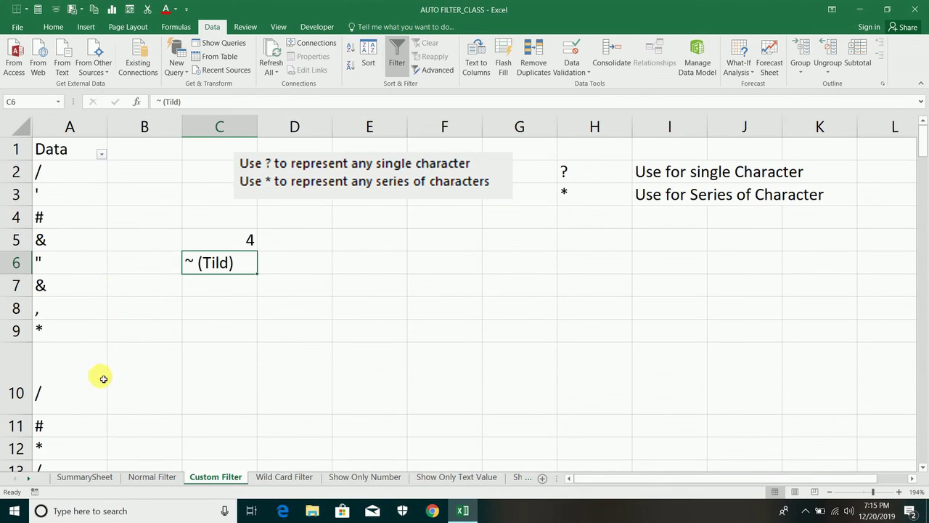